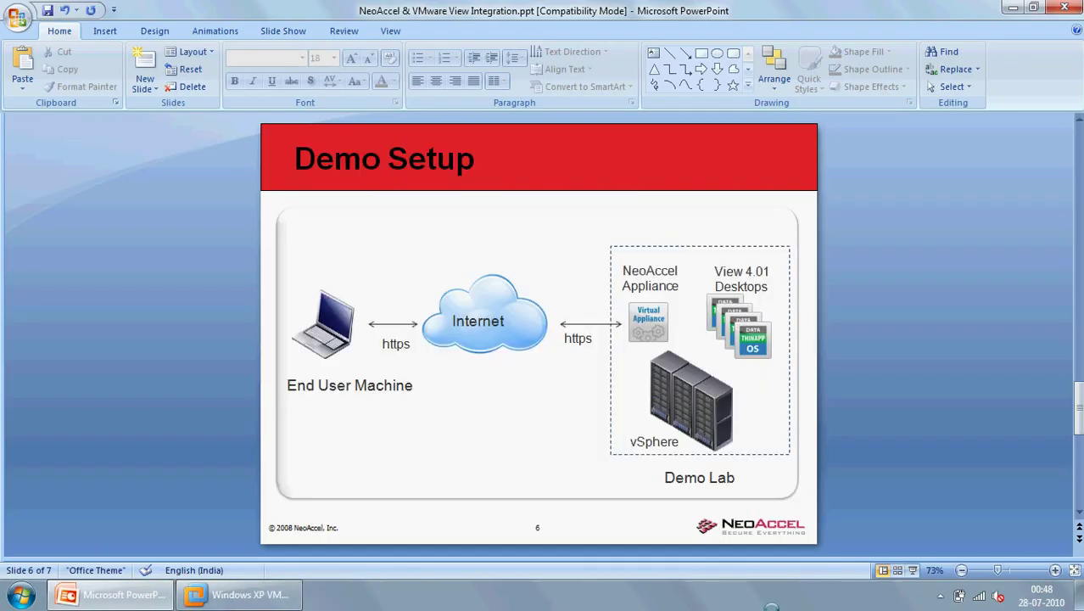
Step: Switch to the Windows XP virtual machine and log on as the Non-Admin user
left_click(284, 594)
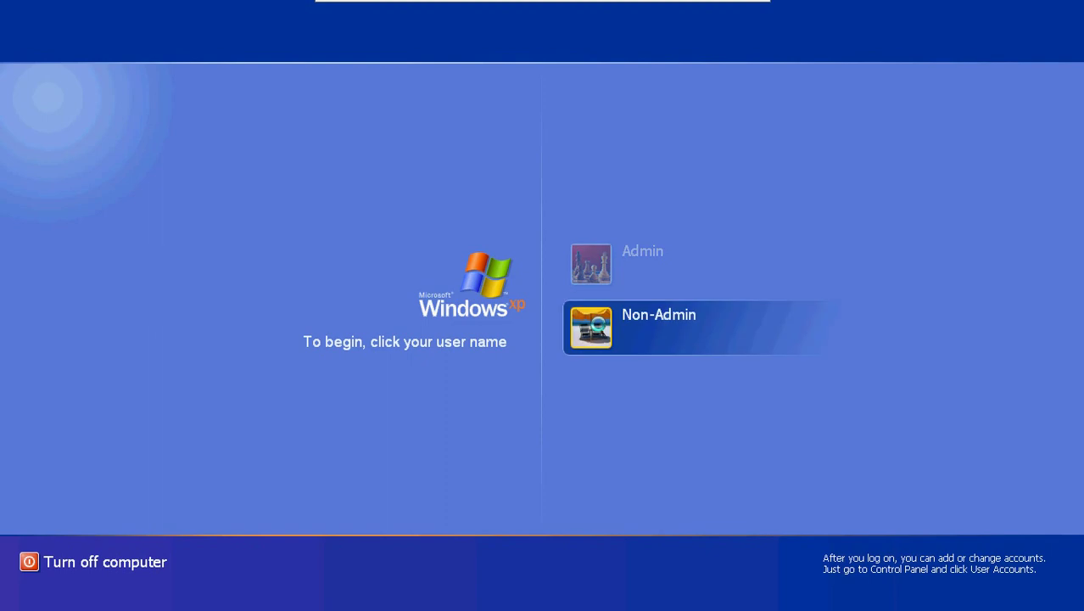
left_click(599, 324)
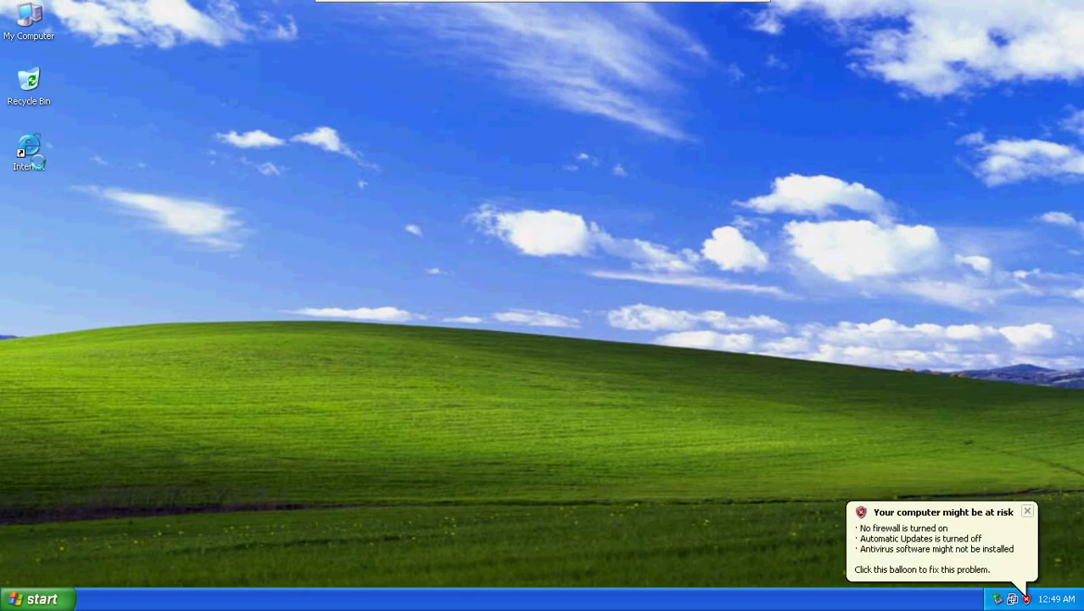
Step: Open demo.vmview.com in Internet Explorer and proceed past the site's certificate security alert
double_click(38, 161)
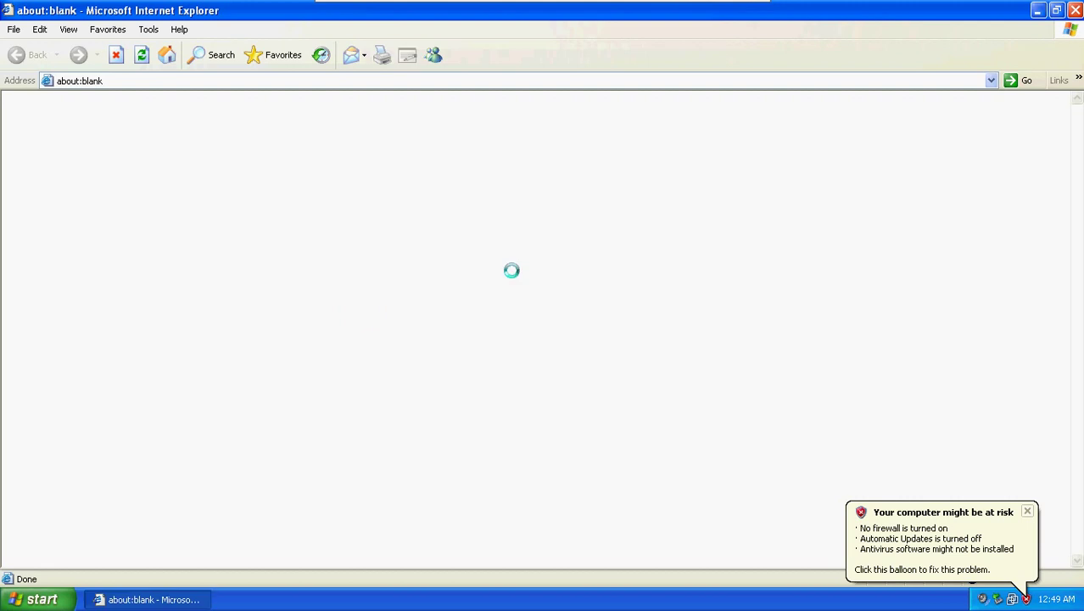
type("dem")
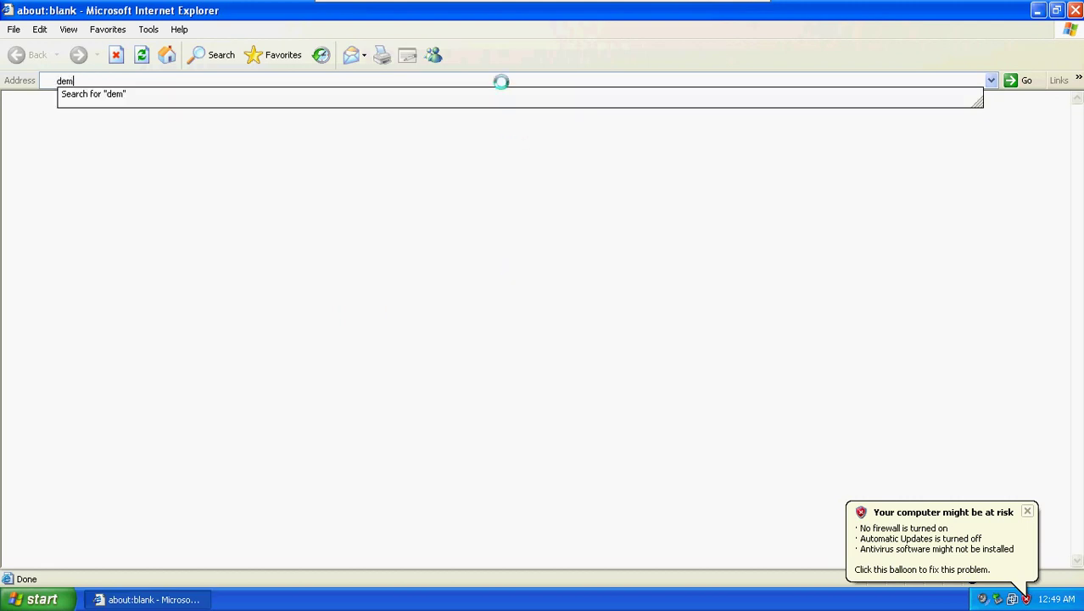
type("o.vmview.com")
key("Return")
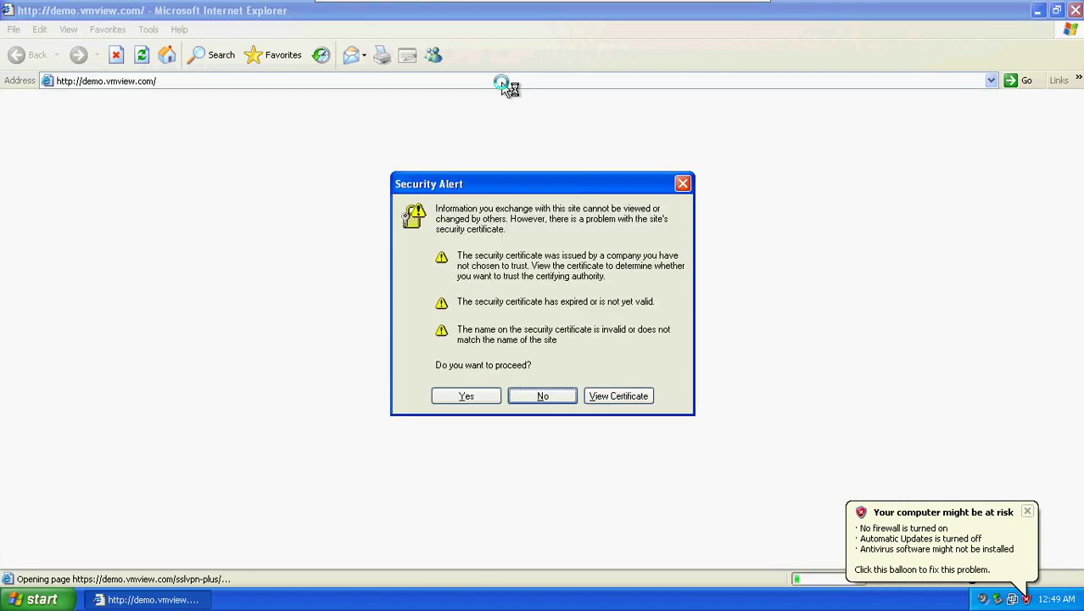
key("y")
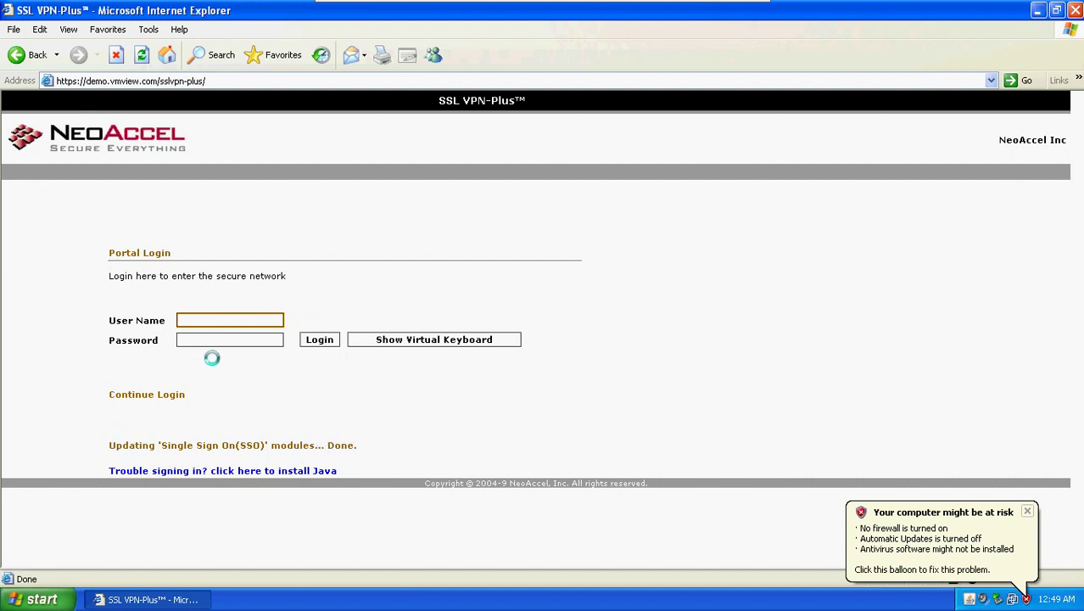
Step: Log in to the SSL VPN-Plus portal by entering the account's user name and password
left_click(206, 319)
type("ami")
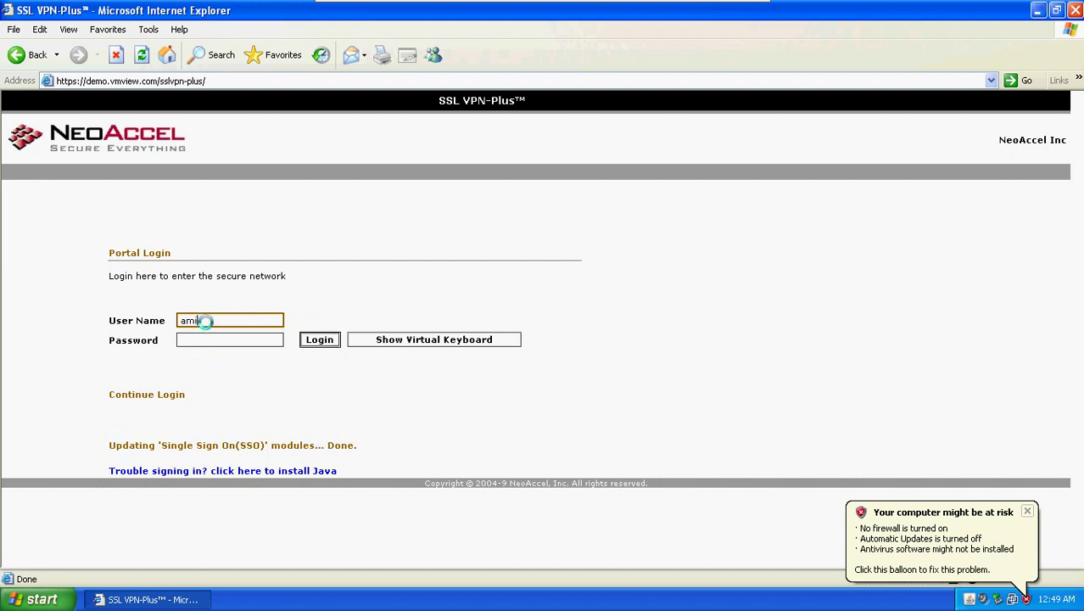
type("t")
key("Tab")
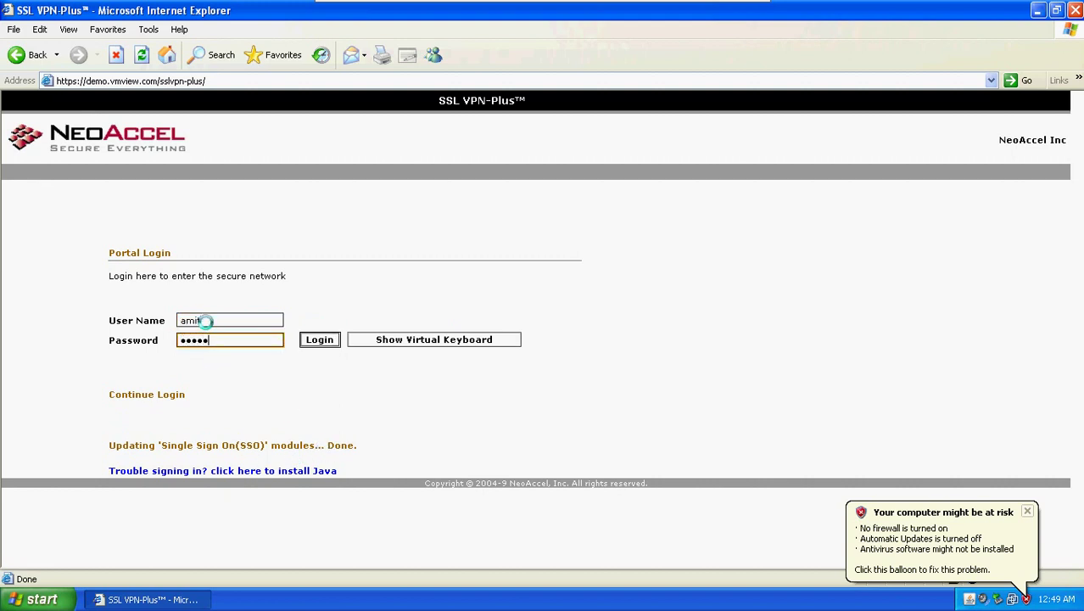
key("Return")
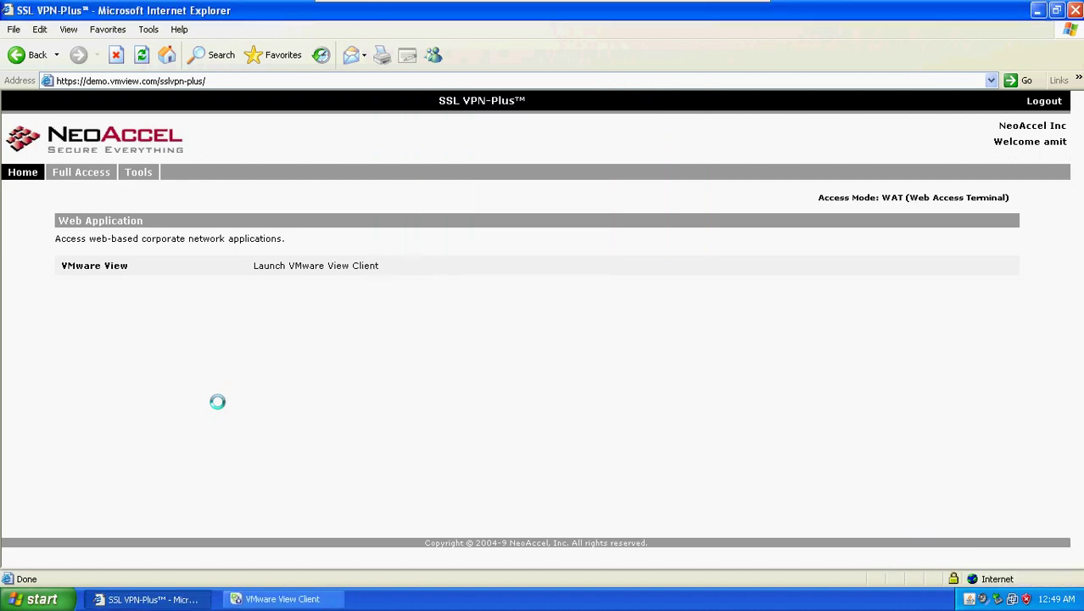
Step: Bring up the VMware View Client, set TestXPSystem's display protocol to Microsoft RDP, and connect to that desktop
left_click(253, 597)
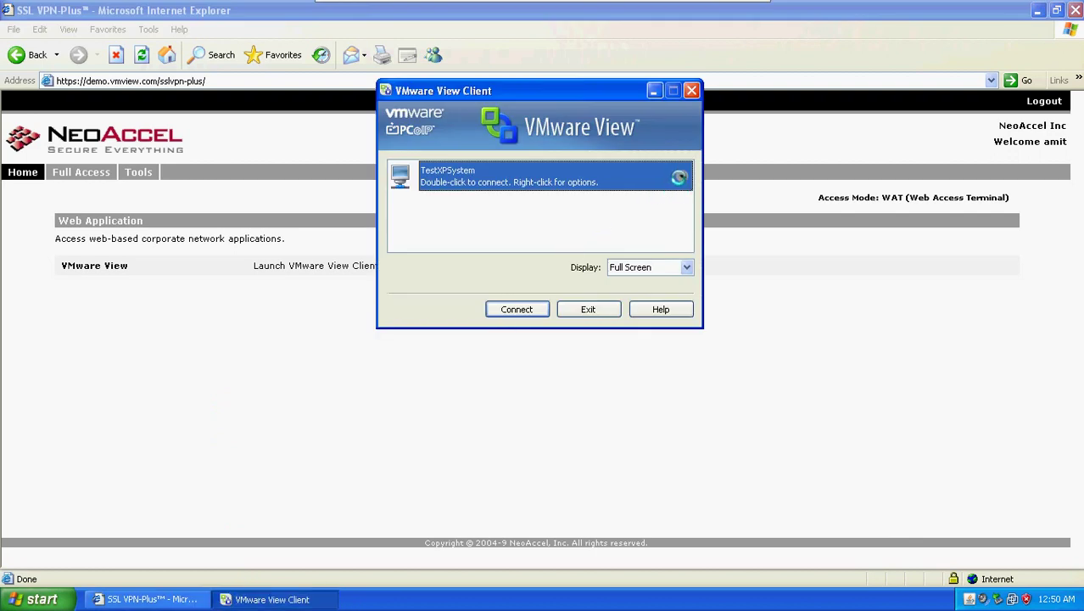
right_click(680, 181)
mouse_move(703, 206)
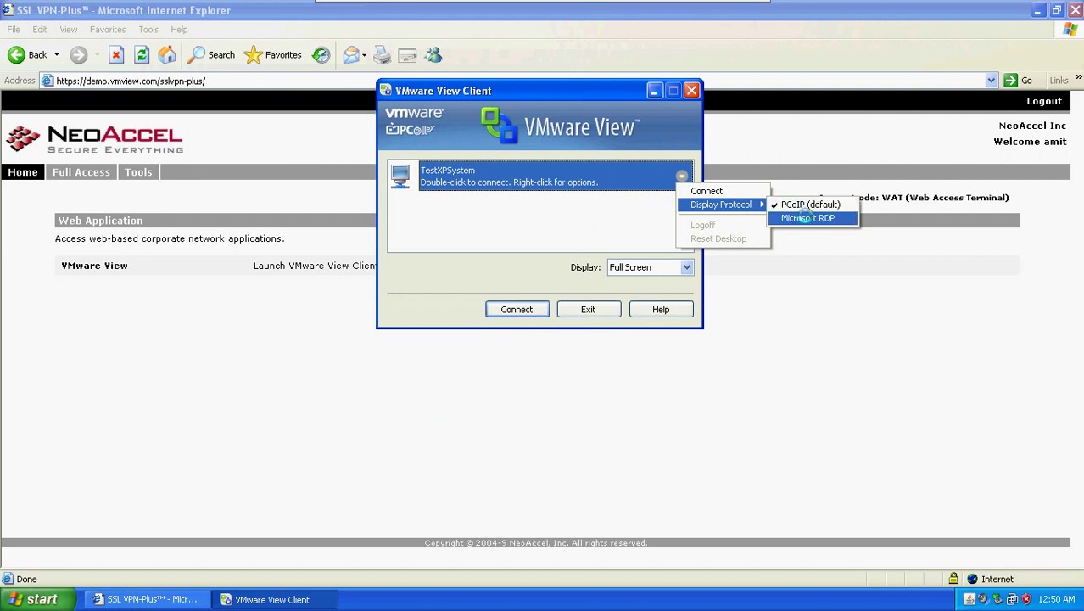
left_click(802, 218)
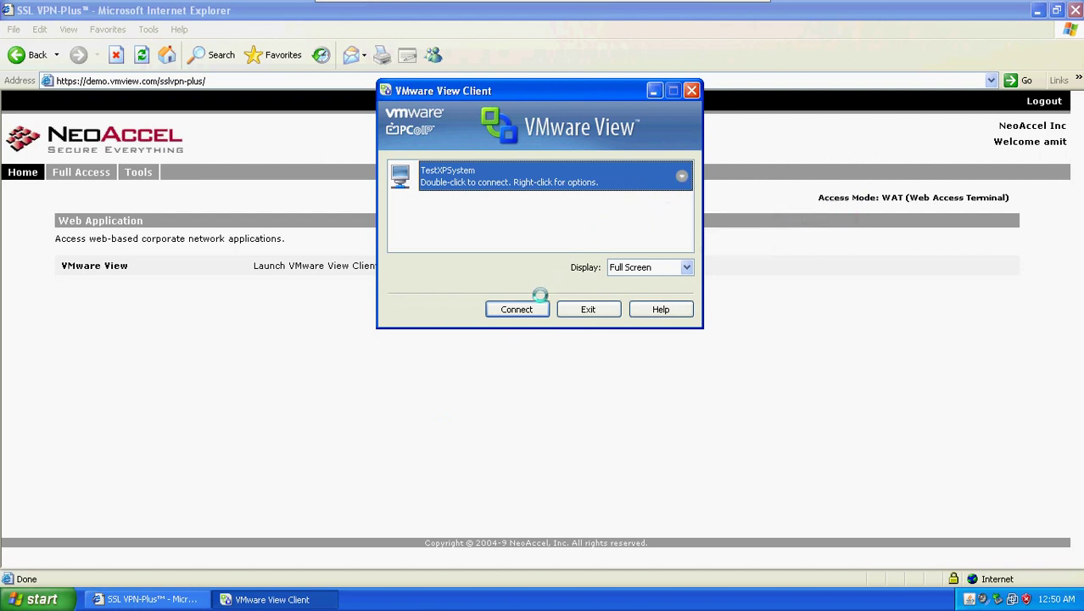
left_click(517, 309)
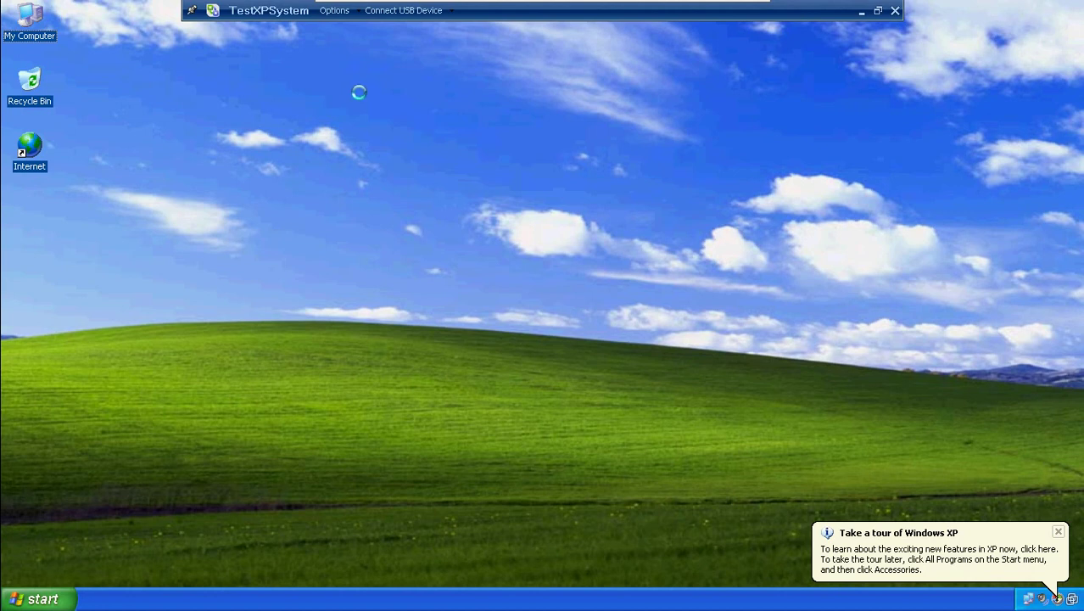
Step: Check the available choices for switching desktops in the TestXPSystem session's options, and dismiss them without changing anything
left_click(334, 12)
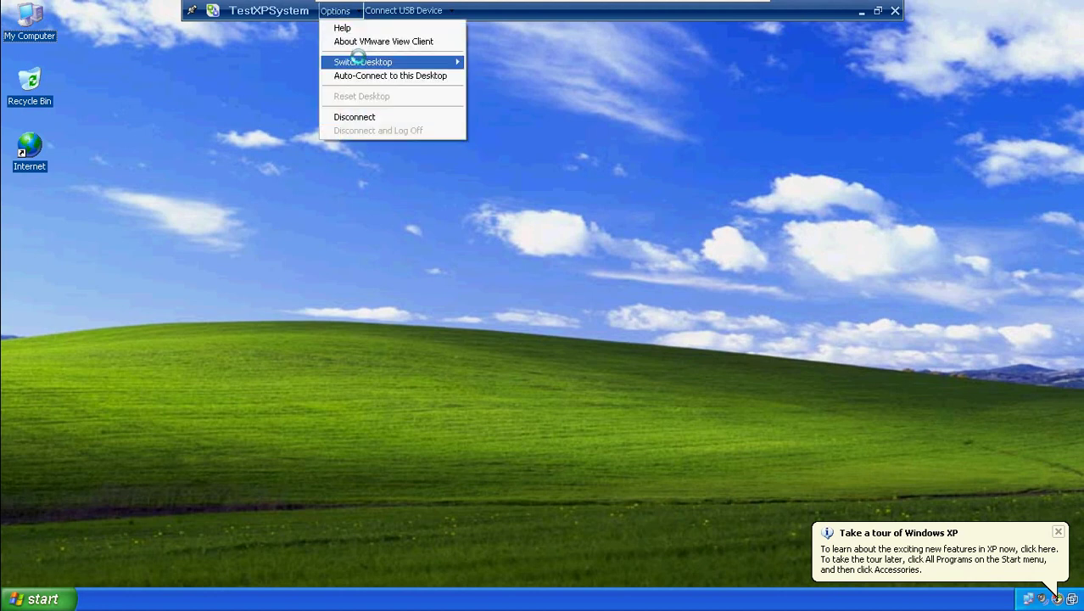
mouse_move(359, 60)
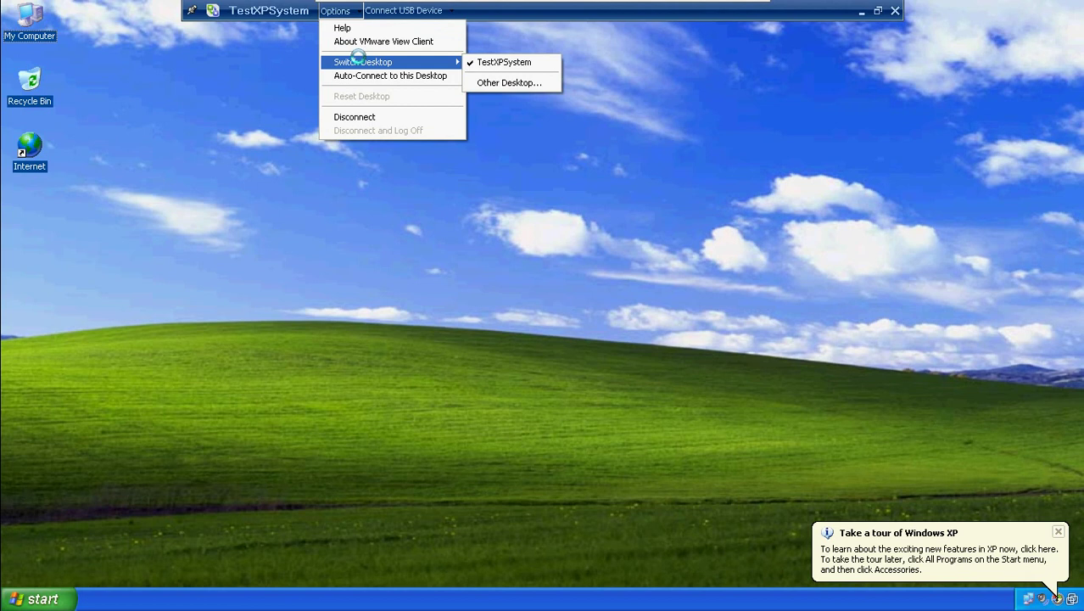
left_click(278, 94)
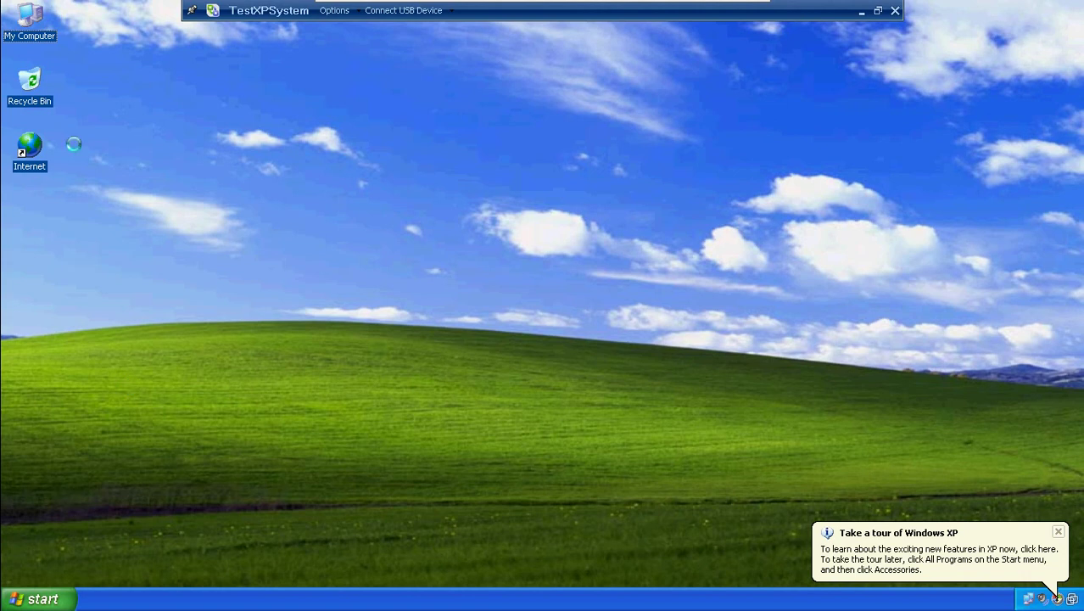
Step: View the drives in My Computer on the TestXPSystem desktop, moving its window clear of the session bar, and close it
double_click(38, 41)
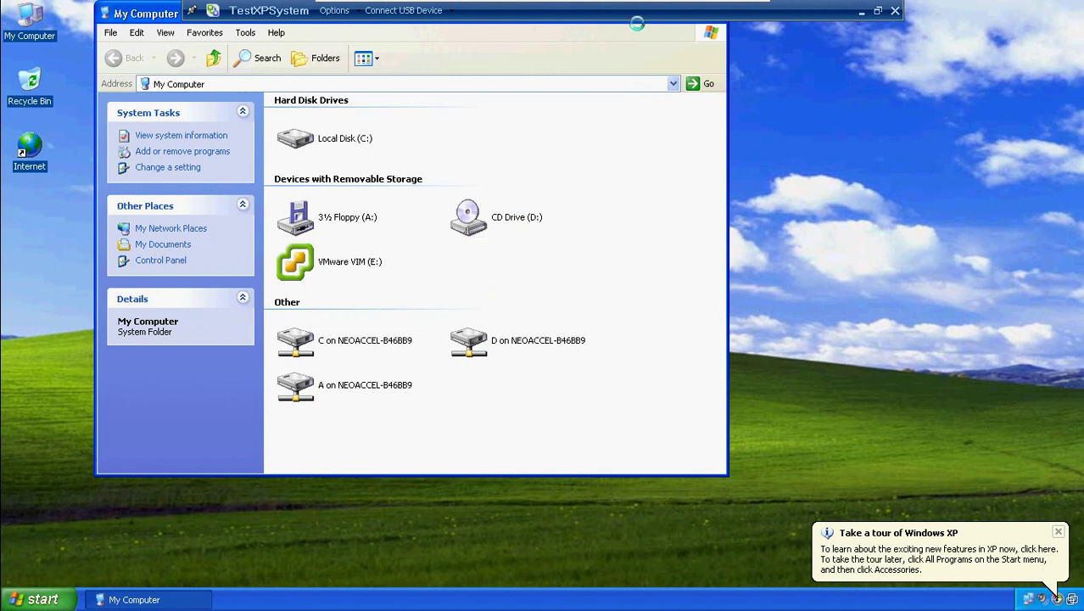
left_click_drag(637, 24, 652, 48)
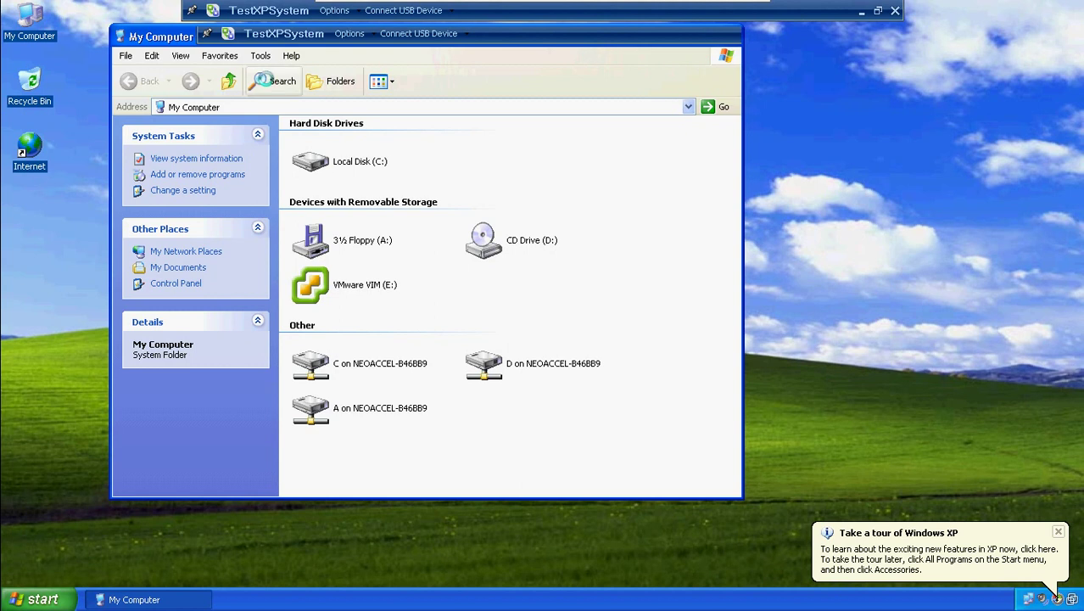
left_click(126, 56)
left_click(137, 132)
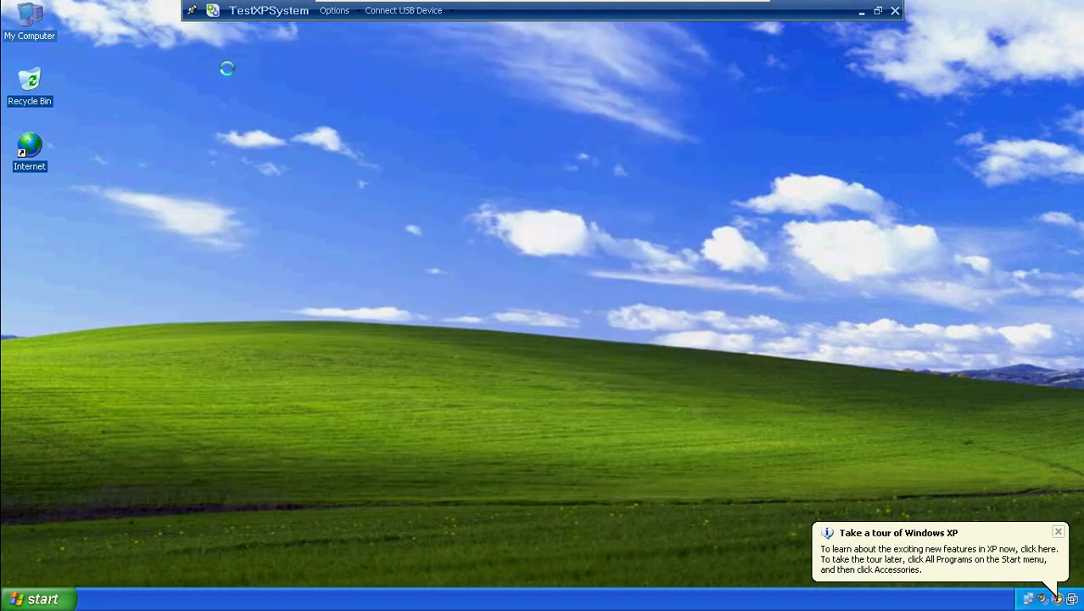
Step: Disconnect and log off from the TestXPSystem remote desktop, confirming the request
left_click(326, 11)
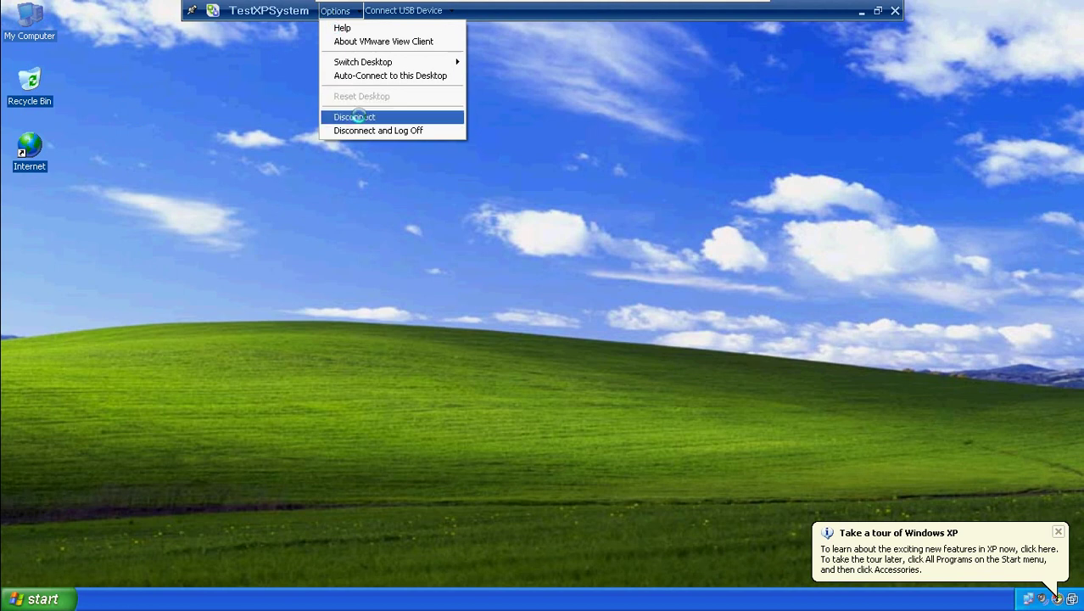
left_click(360, 129)
left_click(516, 344)
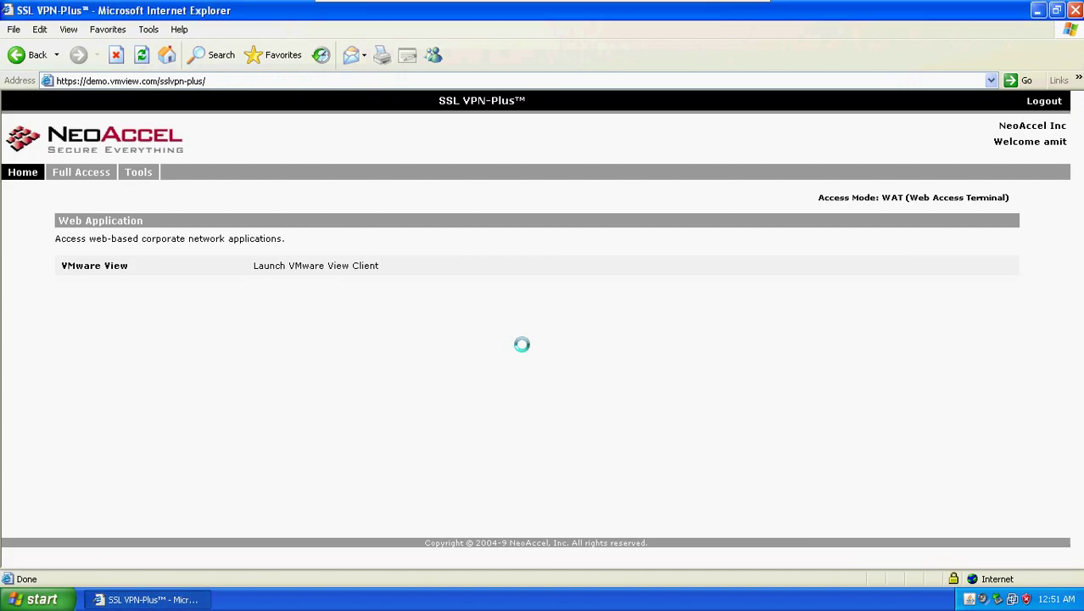
Step: Log out of the SSL VPN-Plus portal, confirm closing the session, and close the browser window
left_click(1042, 101)
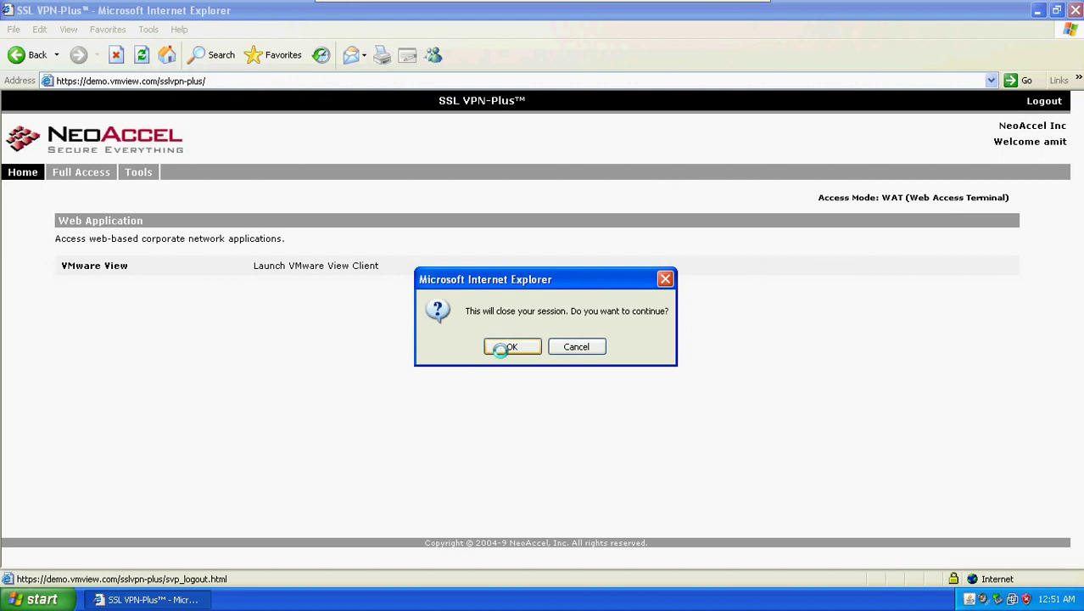
left_click(503, 348)
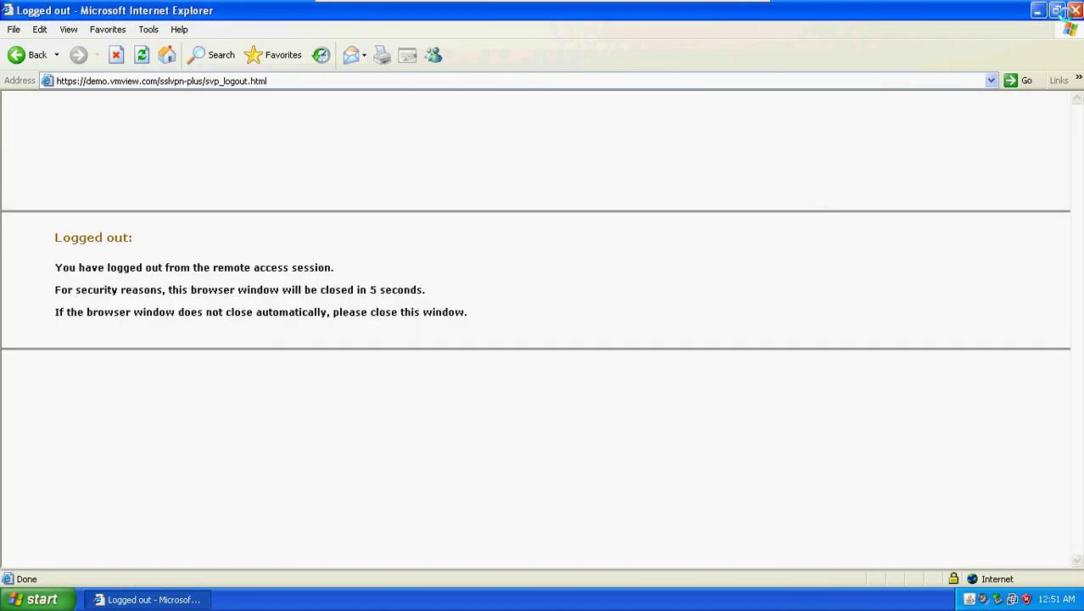
left_click(1075, 11)
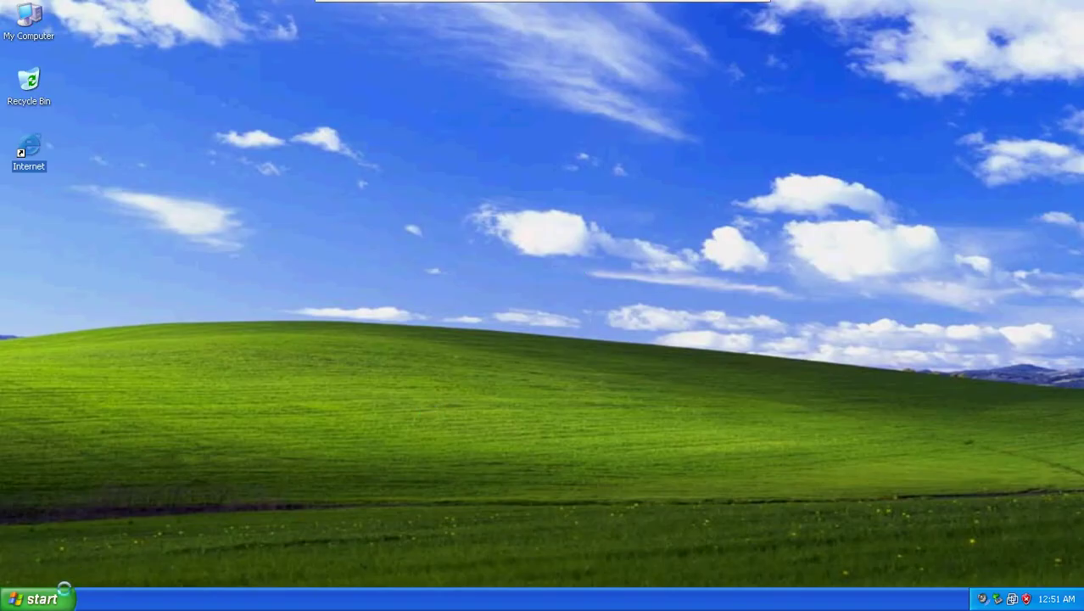
Step: Examine the local machine's installed programs in Add or Remove Programs, and close it along with Control Panel
left_click(63, 591)
left_click(217, 401)
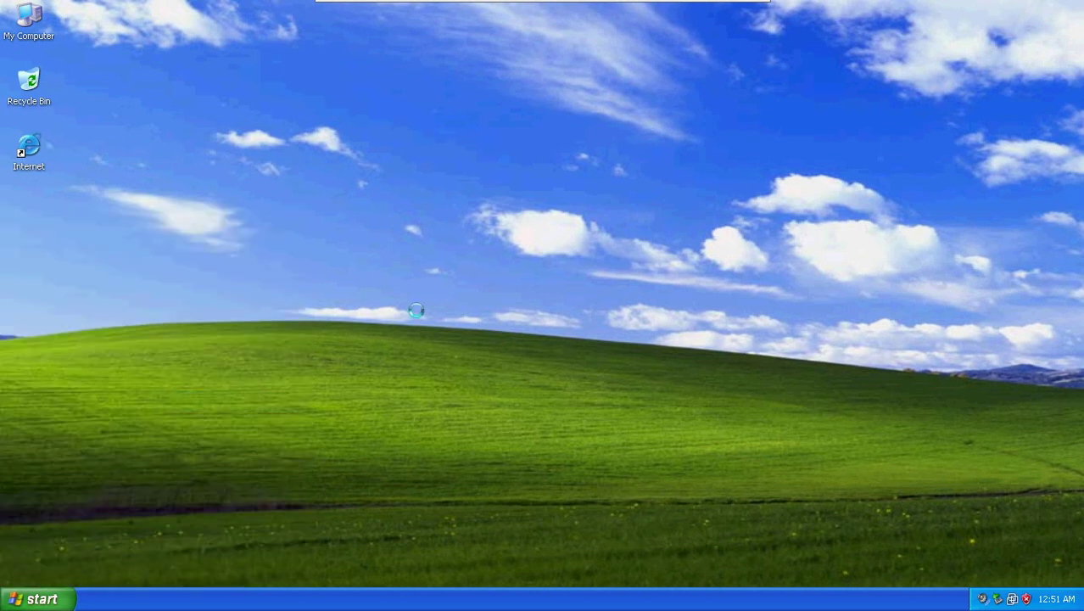
left_click(413, 135)
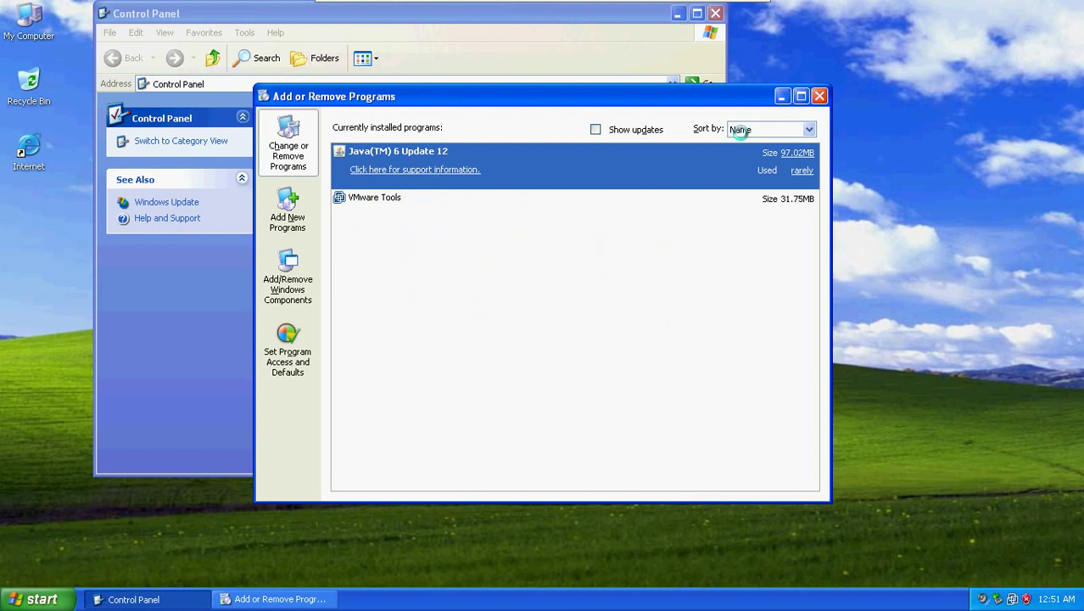
left_click(820, 96)
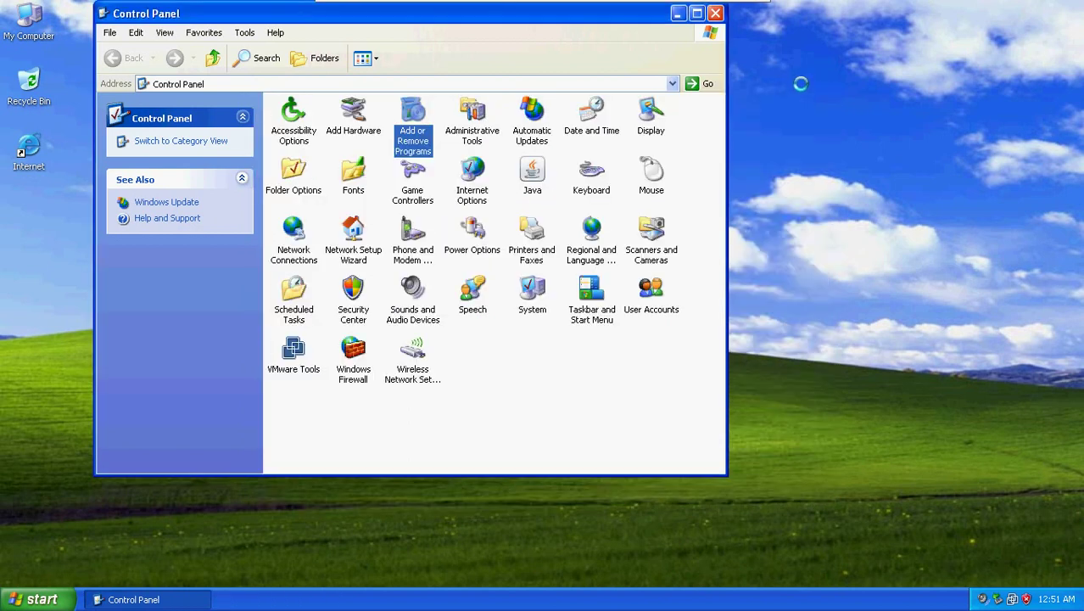
left_click(715, 14)
Step: Log off the Non-Admin user from Windows XP and log on as Admin
left_click(63, 593)
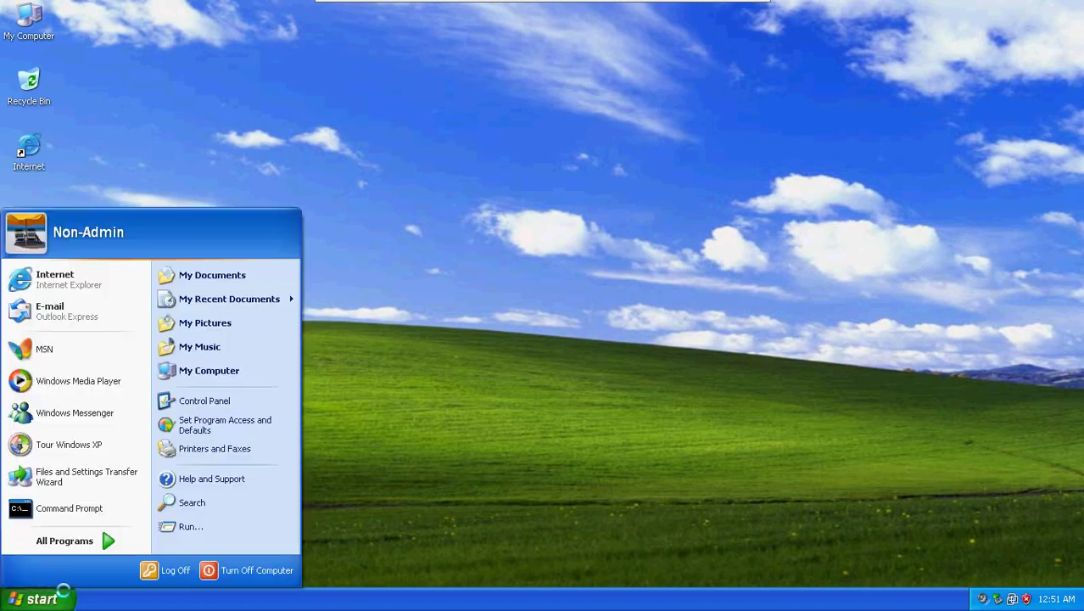
left_click(151, 570)
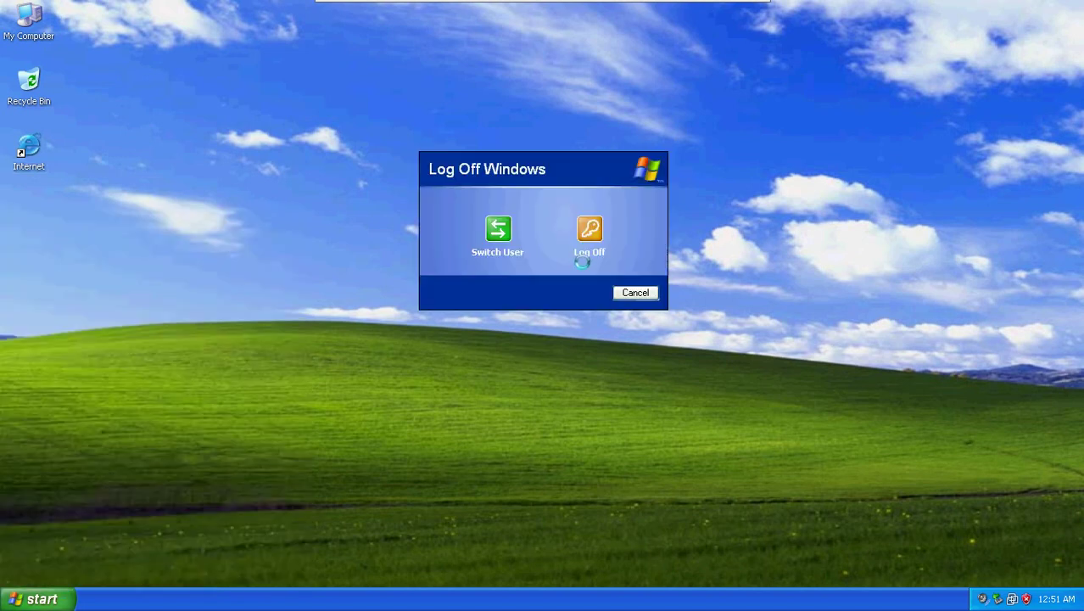
left_click(582, 237)
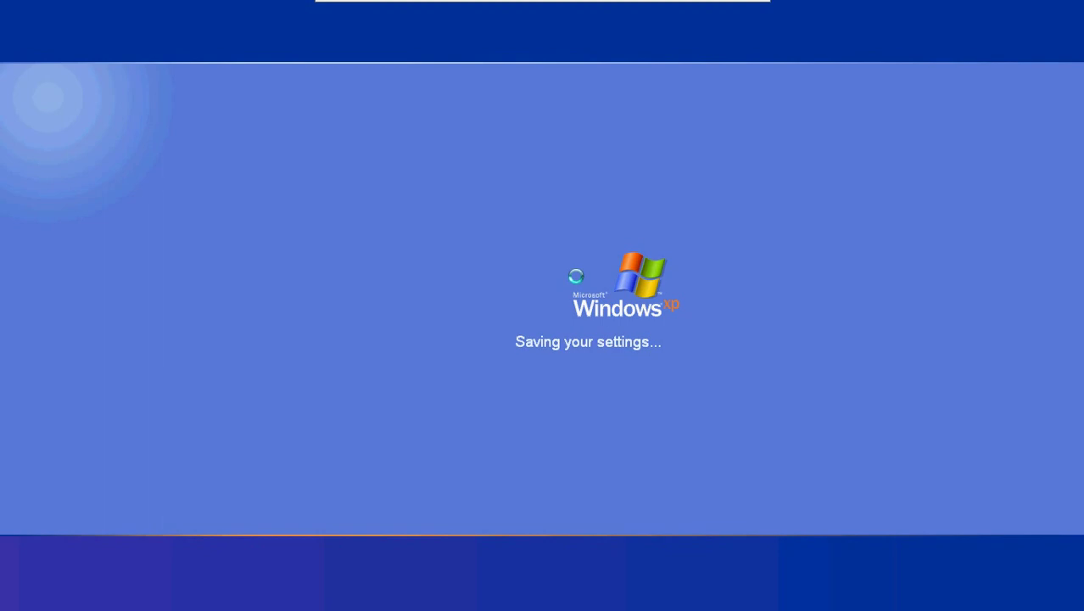
left_click(585, 265)
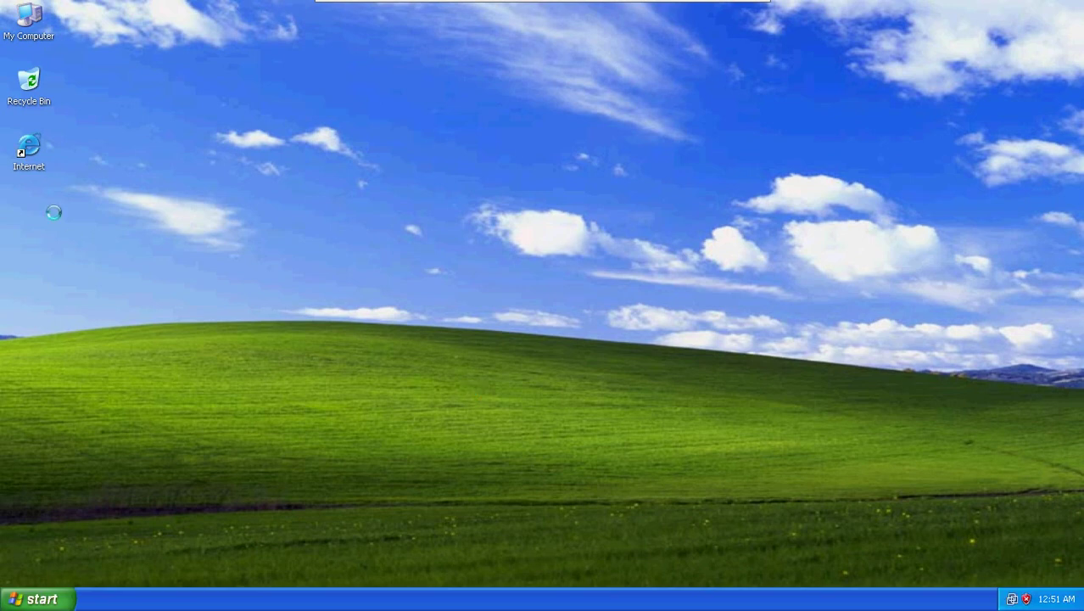
Step: Start Internet Explorer in the new session, go to demo.vmview.com, and proceed past the certificate alert to the portal login
left_click(28, 151)
double_click(28, 151)
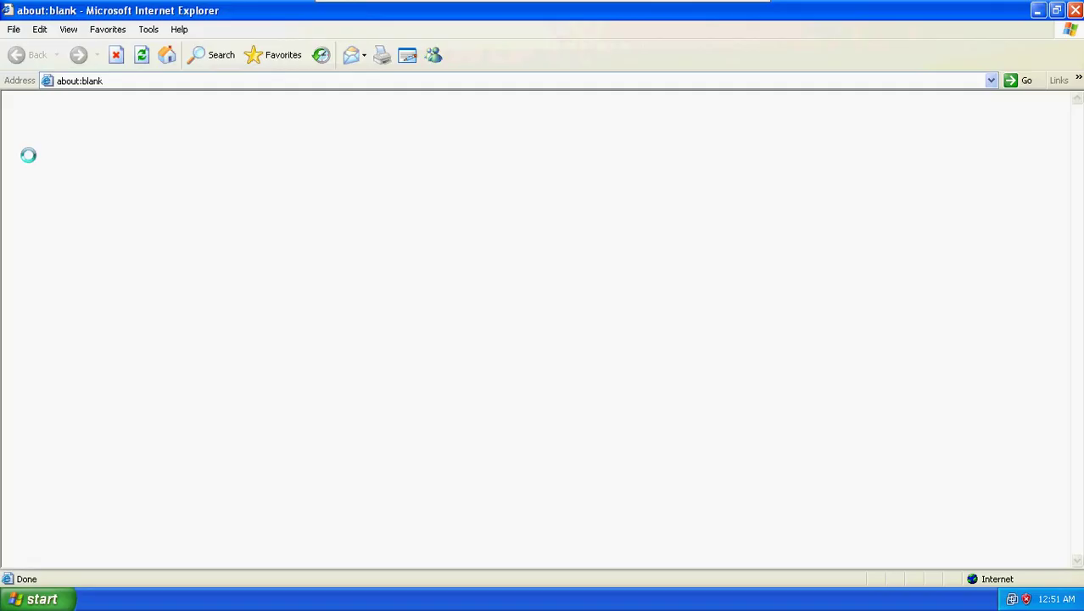
left_click(91, 80)
type("de")
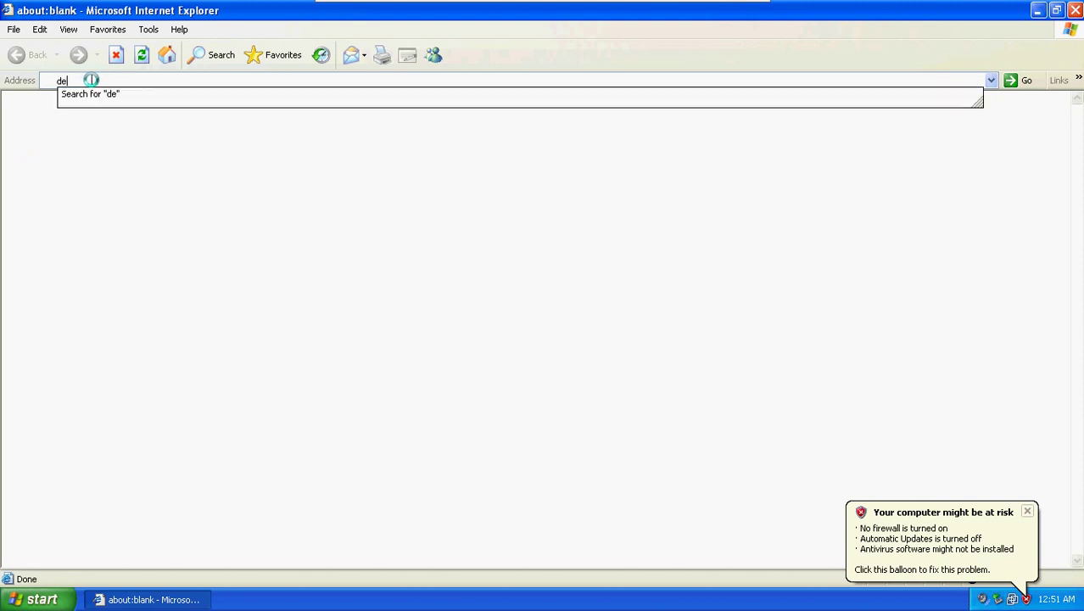
type("mo.vm")
type("vc.com")
key("Return")
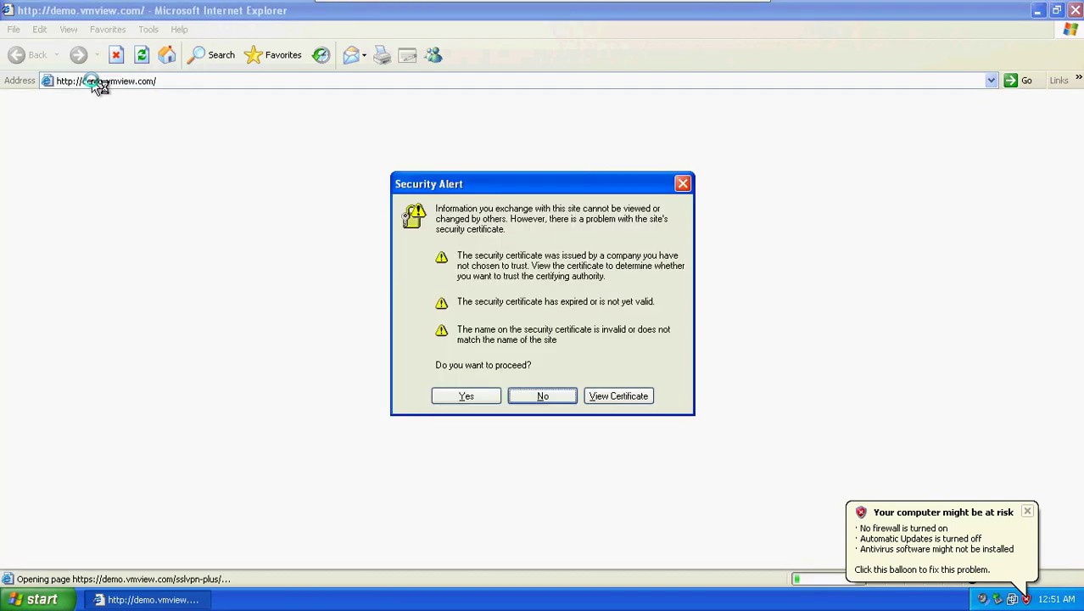
key("Return")
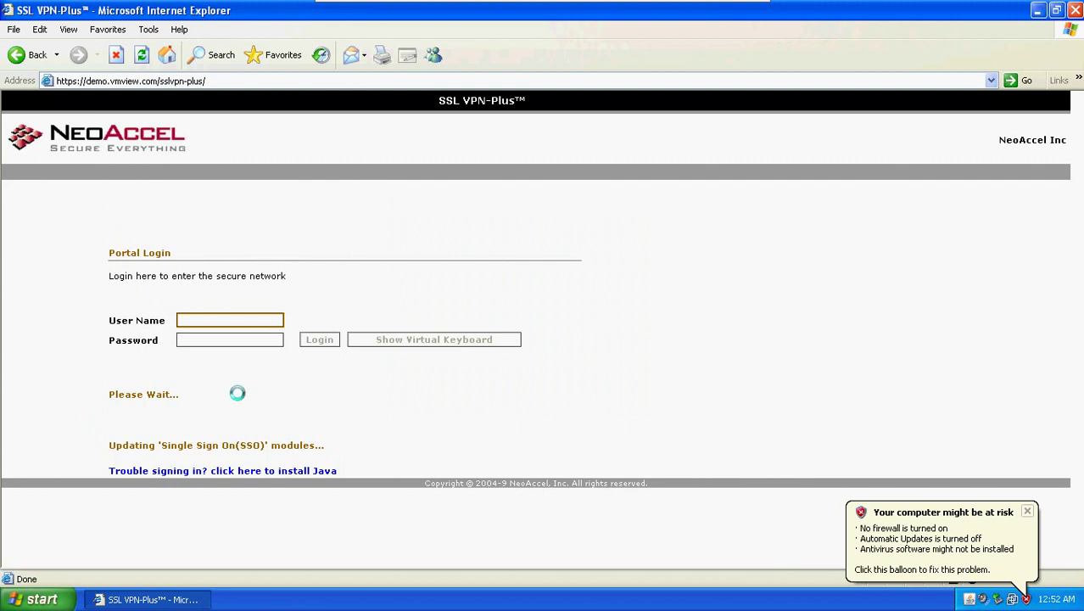
Step: Log in to the SSL VPN-Plus portal with the user name and account password
type("amit")
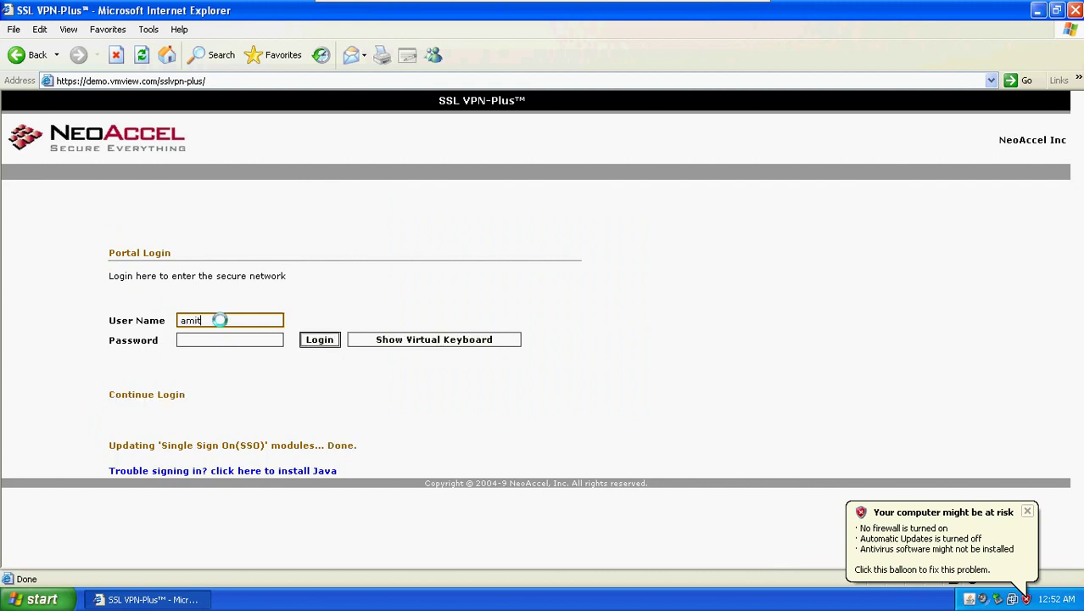
key("Tab")
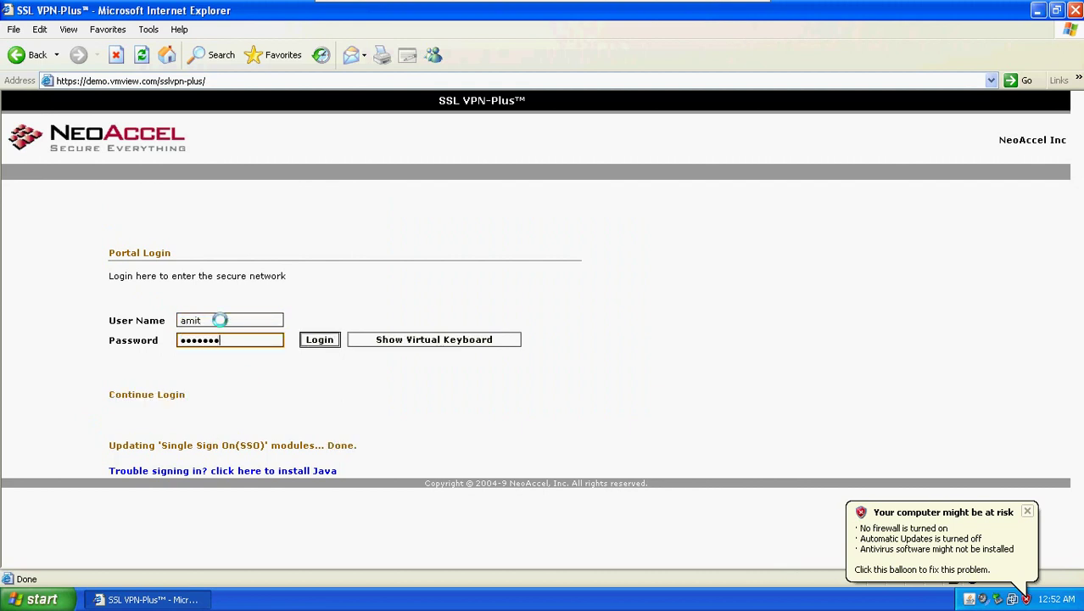
key("Return")
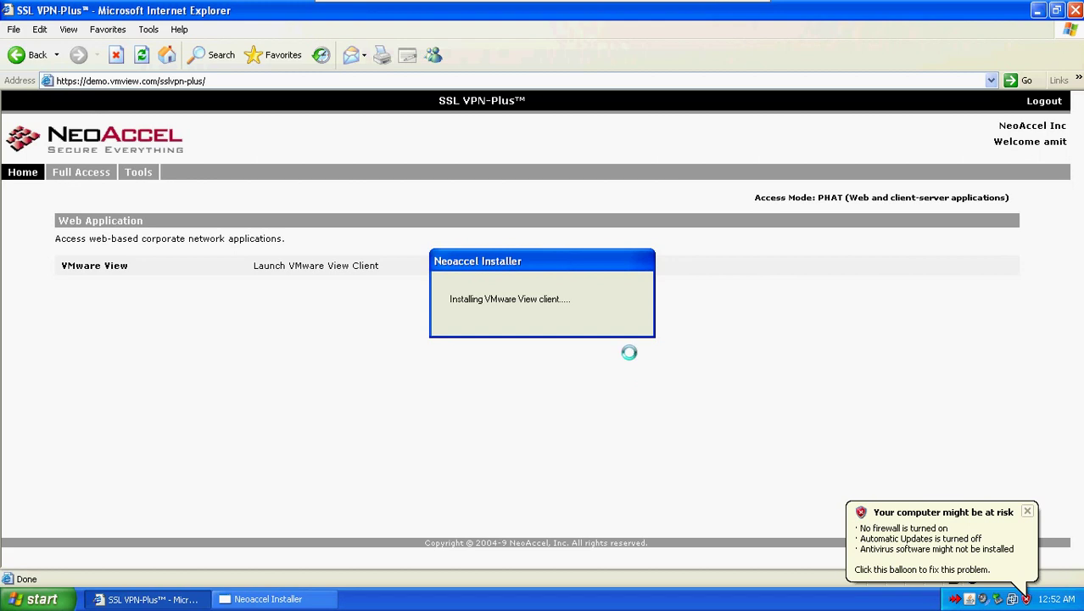
Step: Bring the VMware View Client forward, set TestXPSystem's display protocol to PCoIP, and connect to that desktop in full screen
left_click(146, 598)
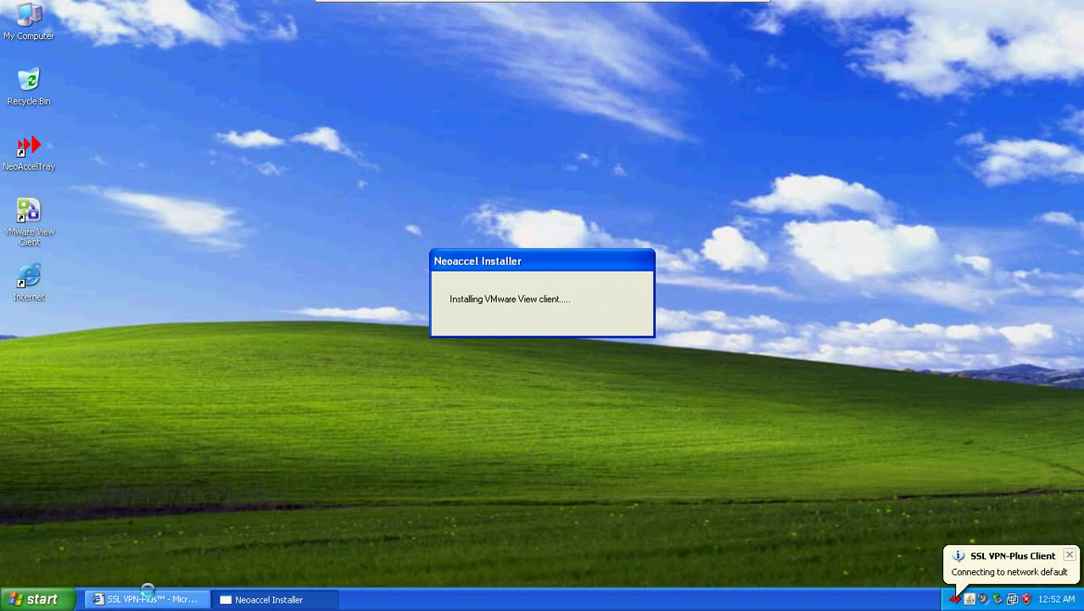
left_click(147, 595)
left_click(259, 598)
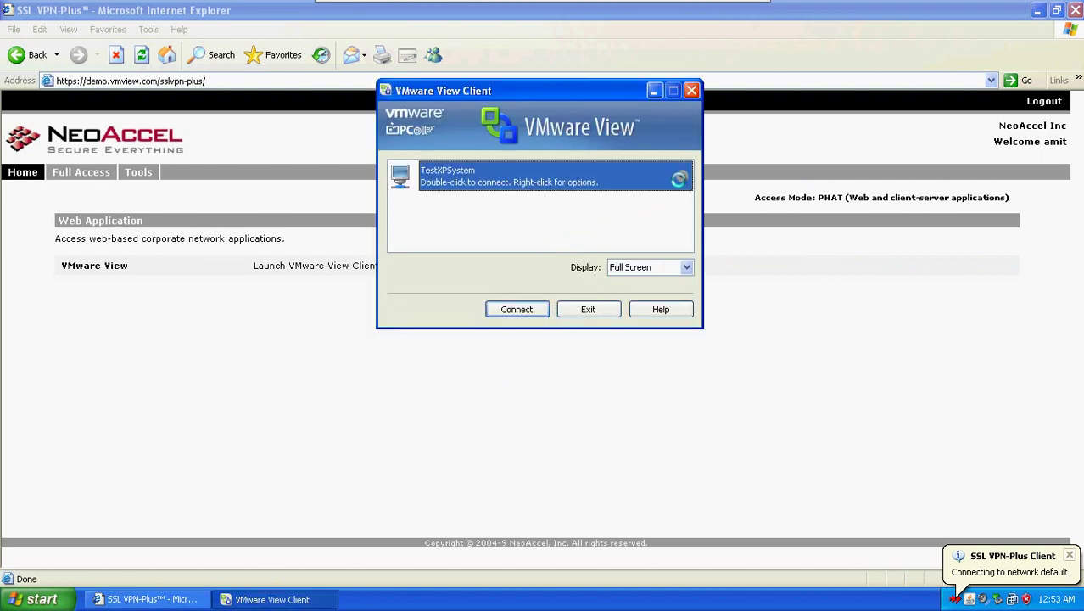
right_click(675, 181)
mouse_move(720, 205)
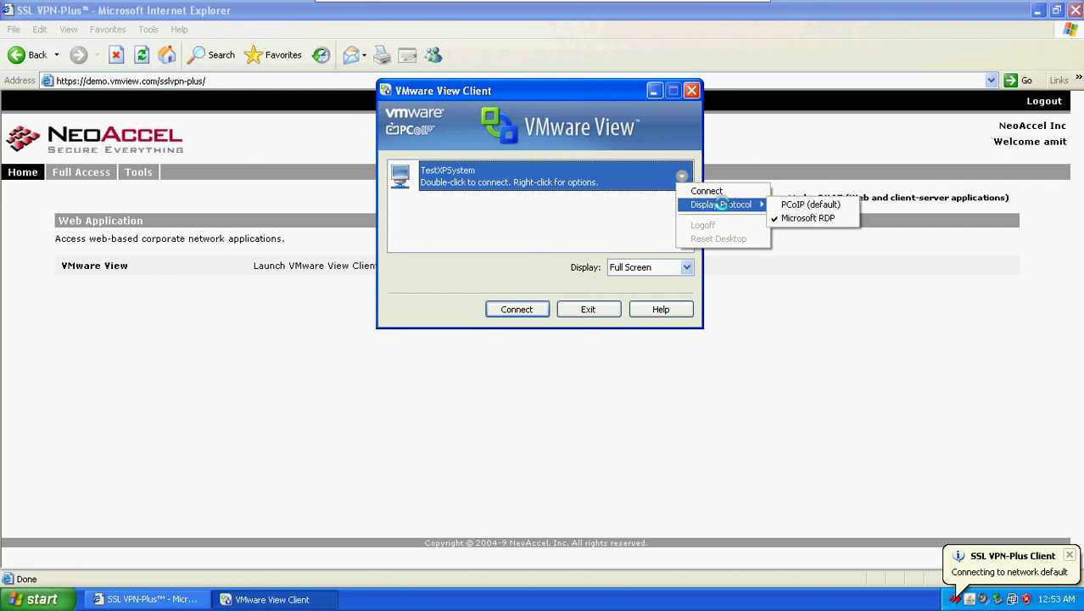
left_click(797, 205)
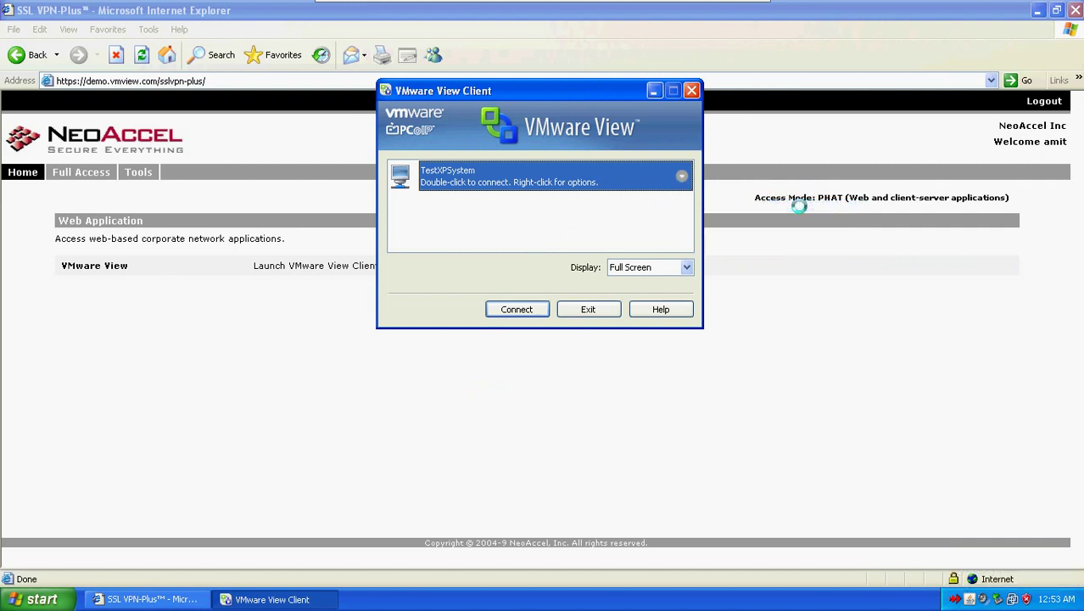
left_click(517, 309)
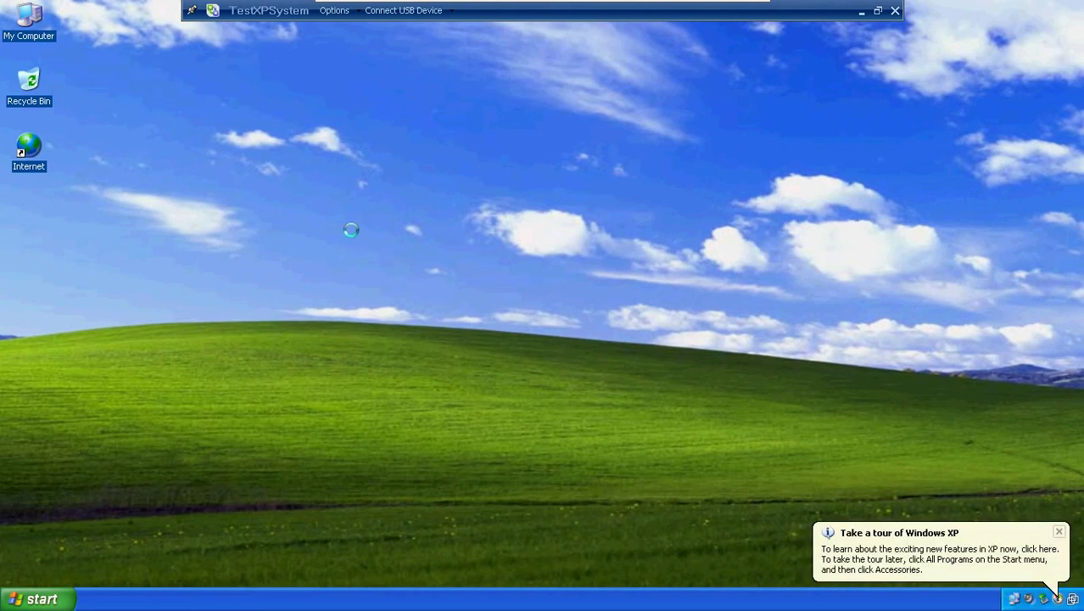
Step: Disconnect and log off from the TestXPSystem desktop, confirming the request
left_click(333, 11)
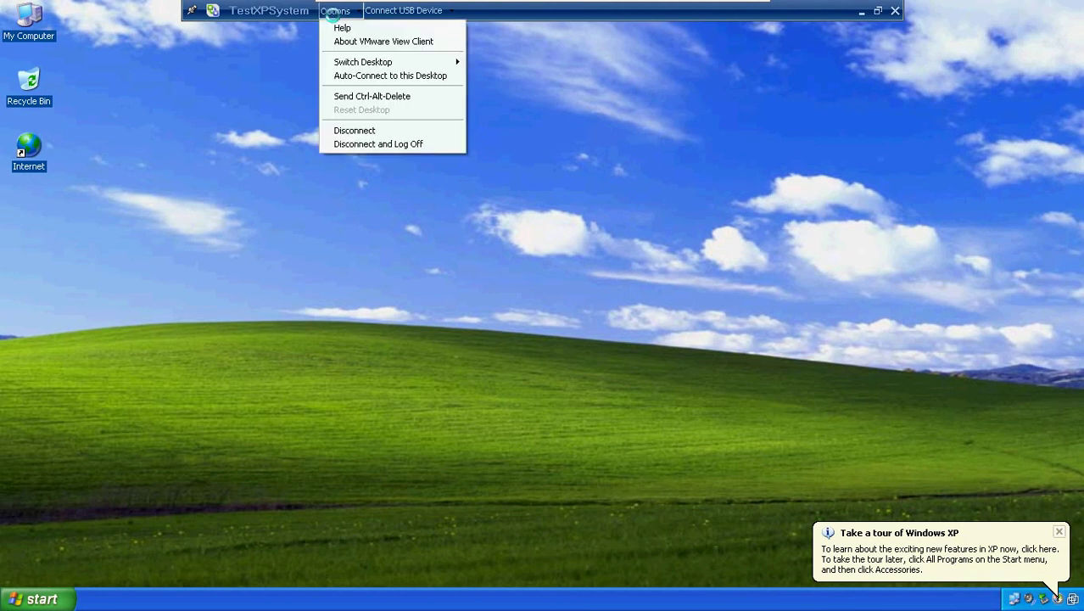
left_click(373, 143)
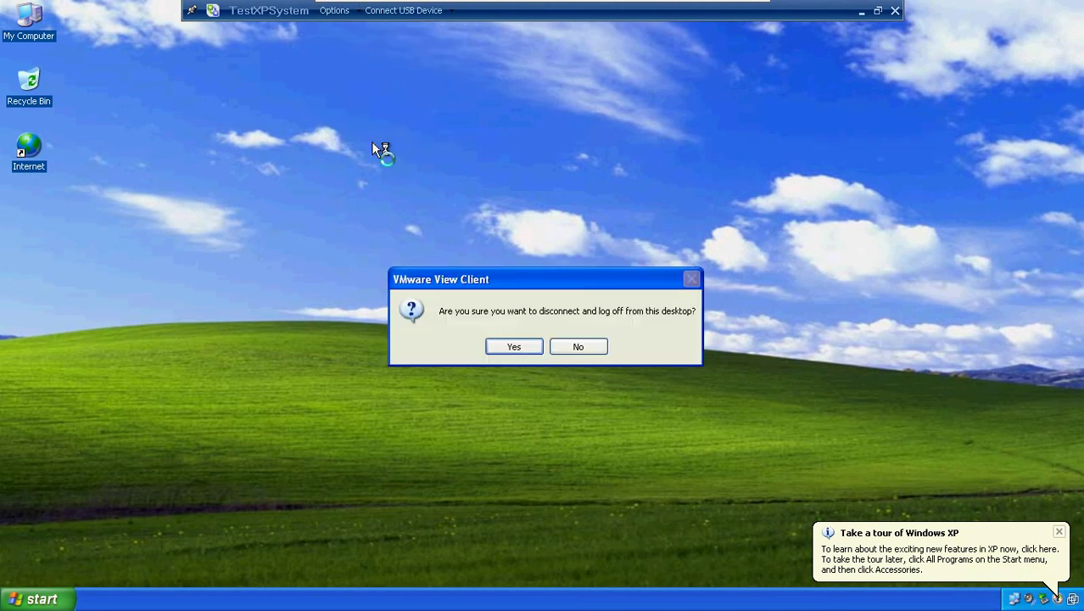
left_click(508, 344)
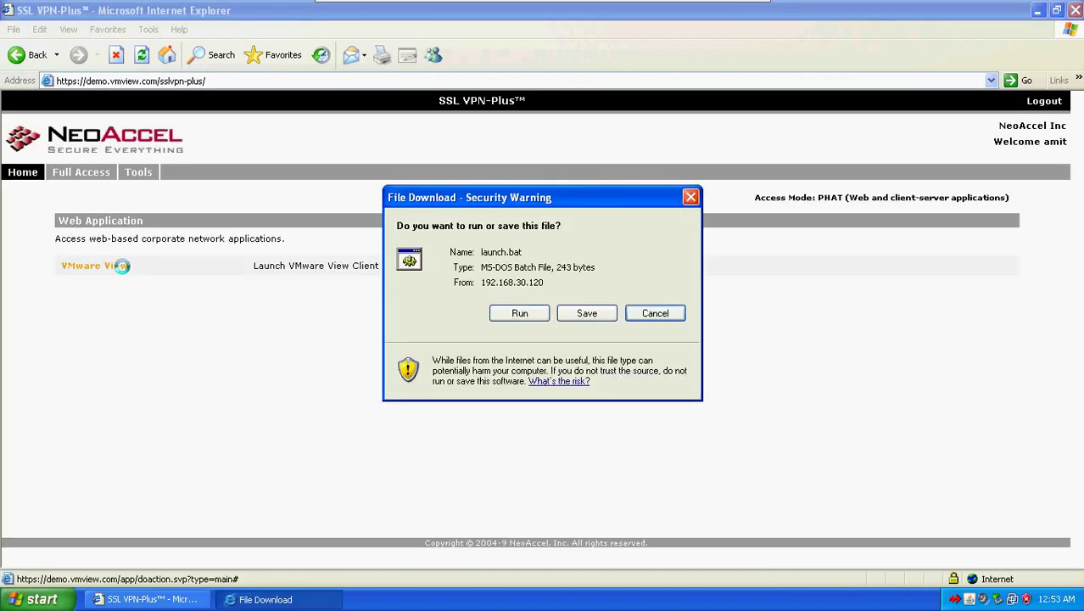
Step: Relaunch the VMware View Client from the portal by running launch.bat, and check TestXPSystem's display protocol options
left_click(492, 315)
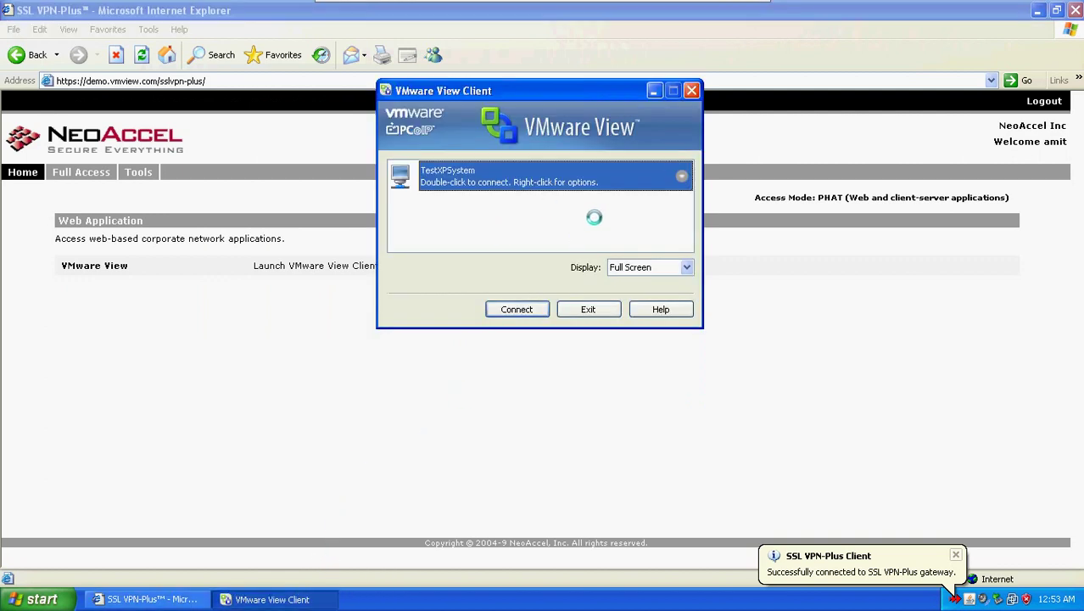
left_click(681, 176)
mouse_move(721, 205)
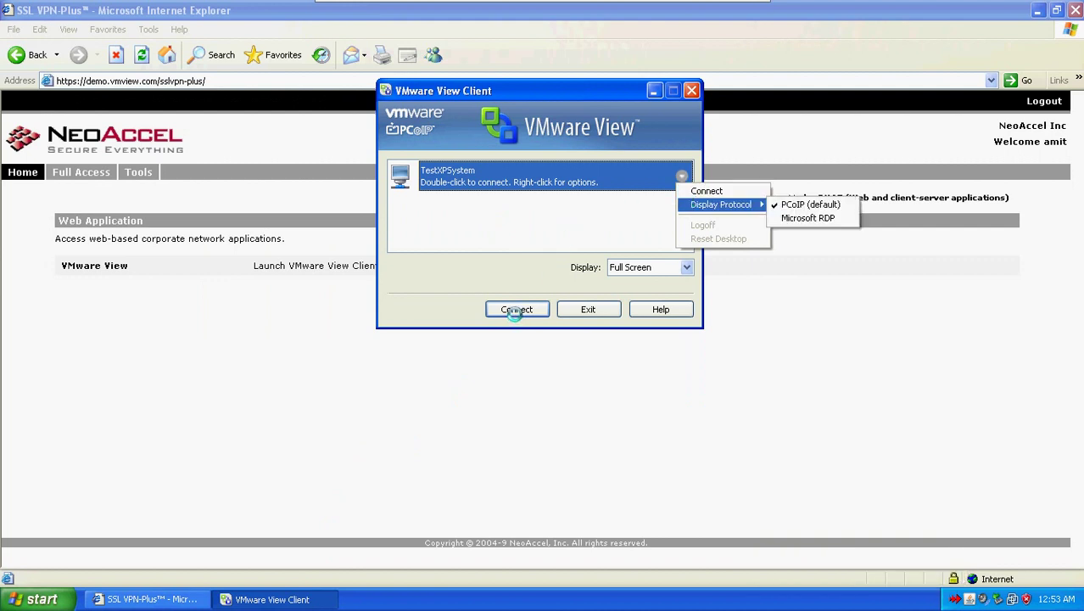
Step: Exit the VMware View Client and log out of the SSL VPN-Plus portal, closing the session and the browser
left_click(569, 308)
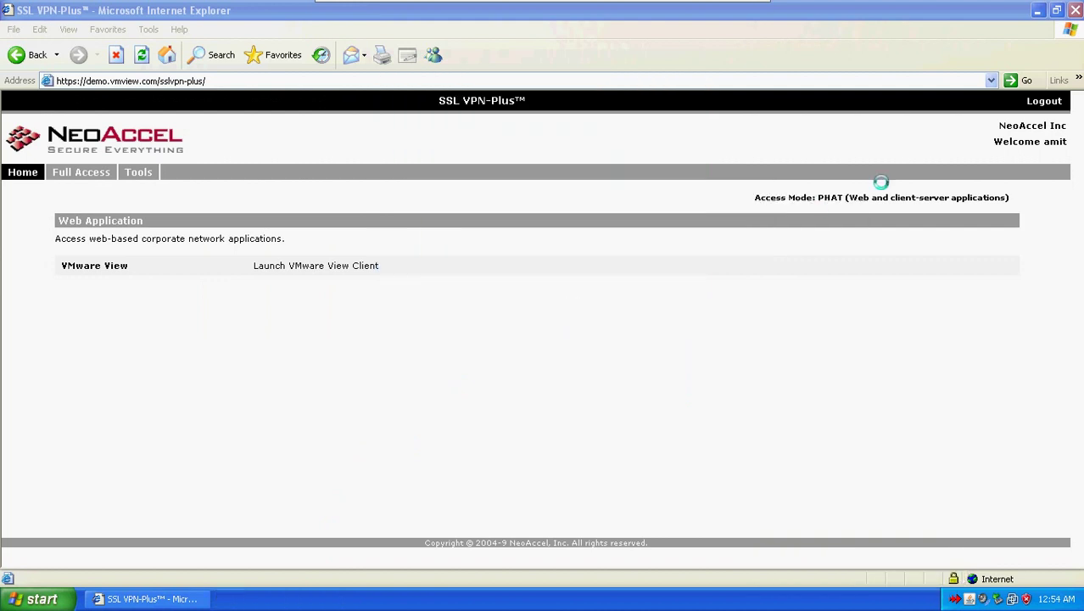
left_click(1044, 101)
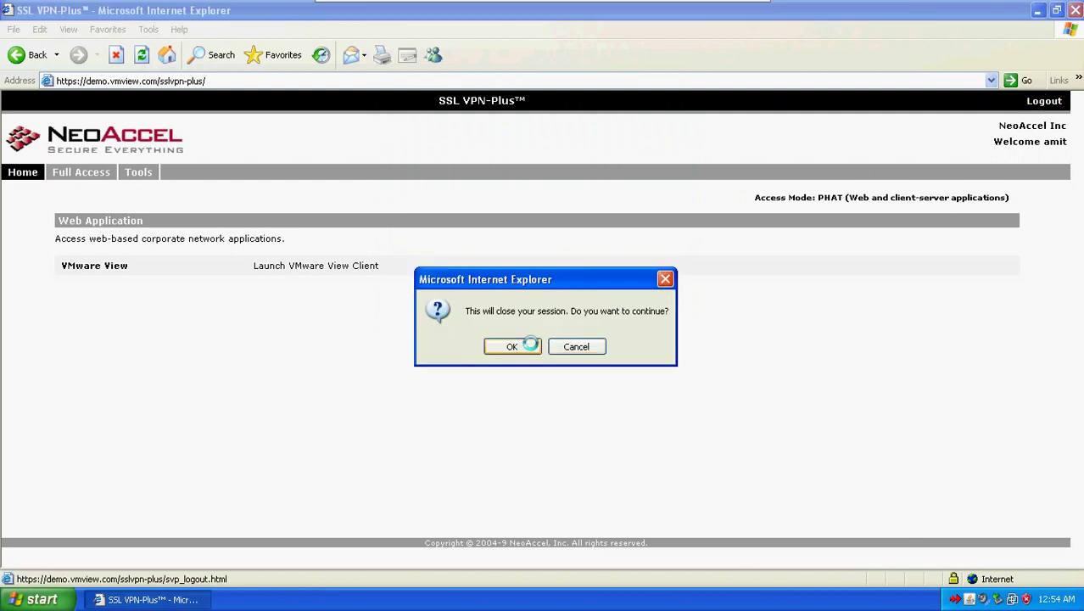
left_click(513, 346)
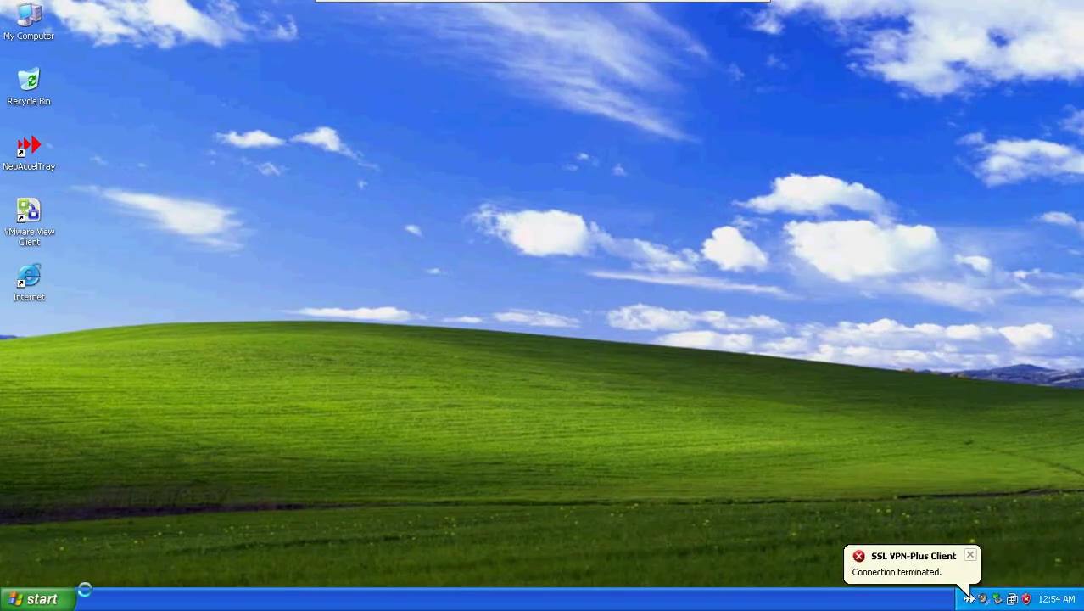
Step: Examine the NeoAccel SSL VPN-Plus client and VMware View Client entries in Add or Remove Programs, and close it along with Control Panel
left_click(42, 599)
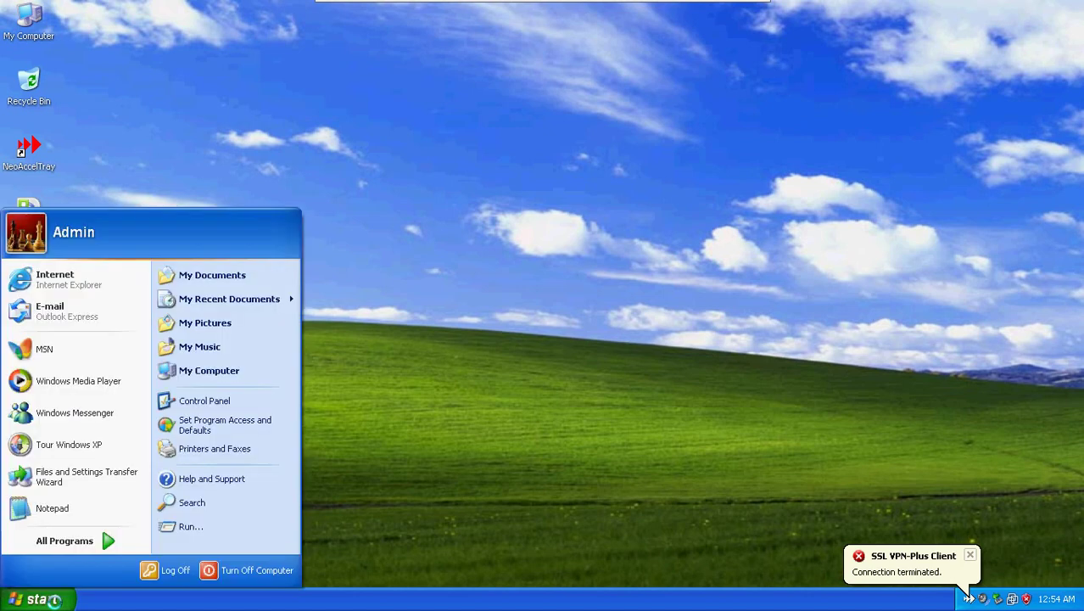
left_click(250, 394)
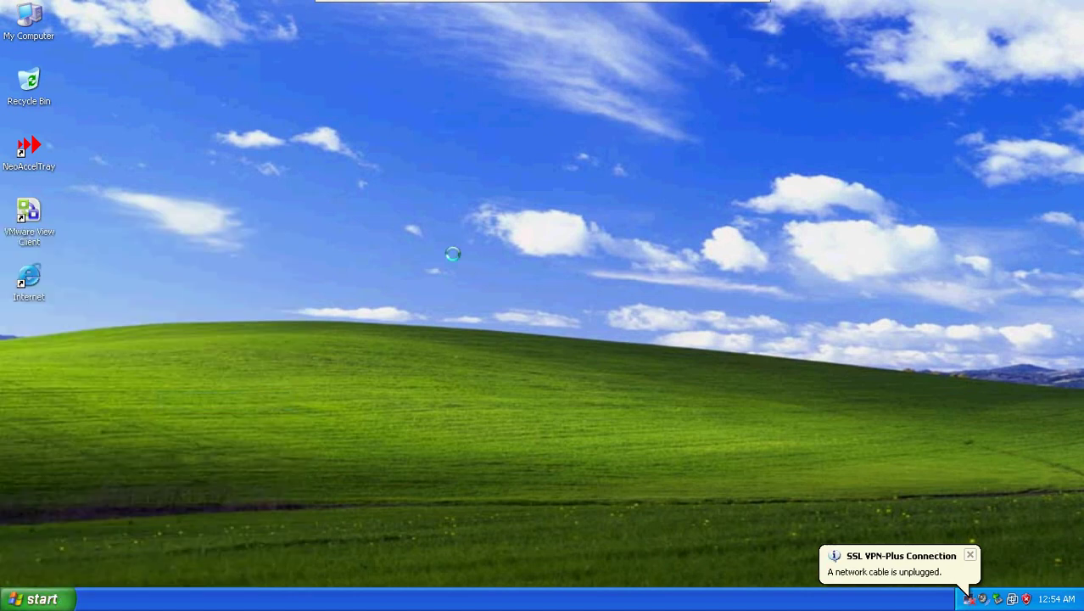
left_click(428, 242)
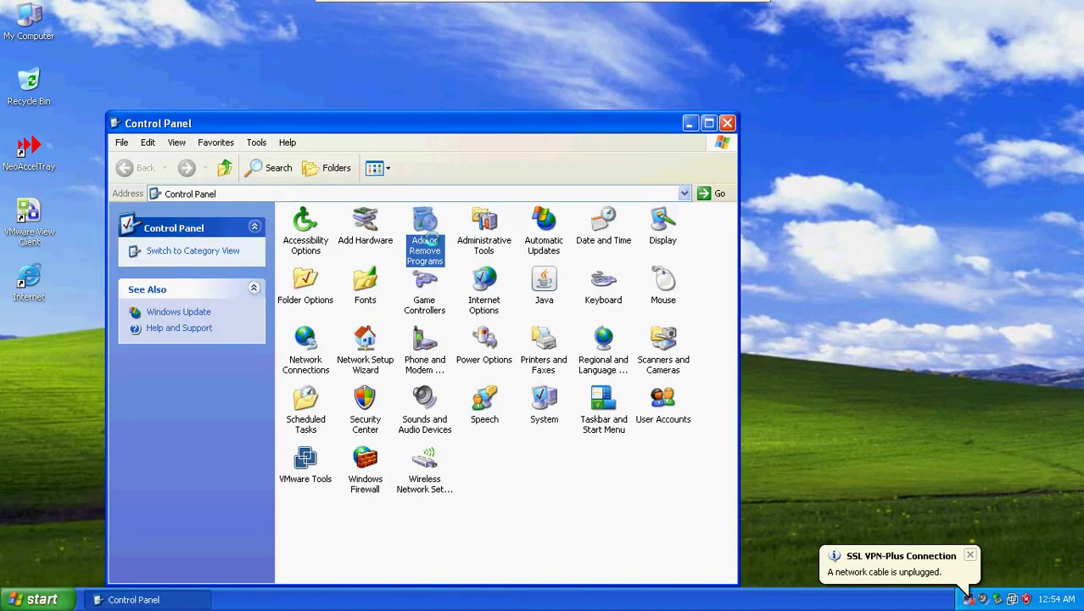
left_click(405, 219)
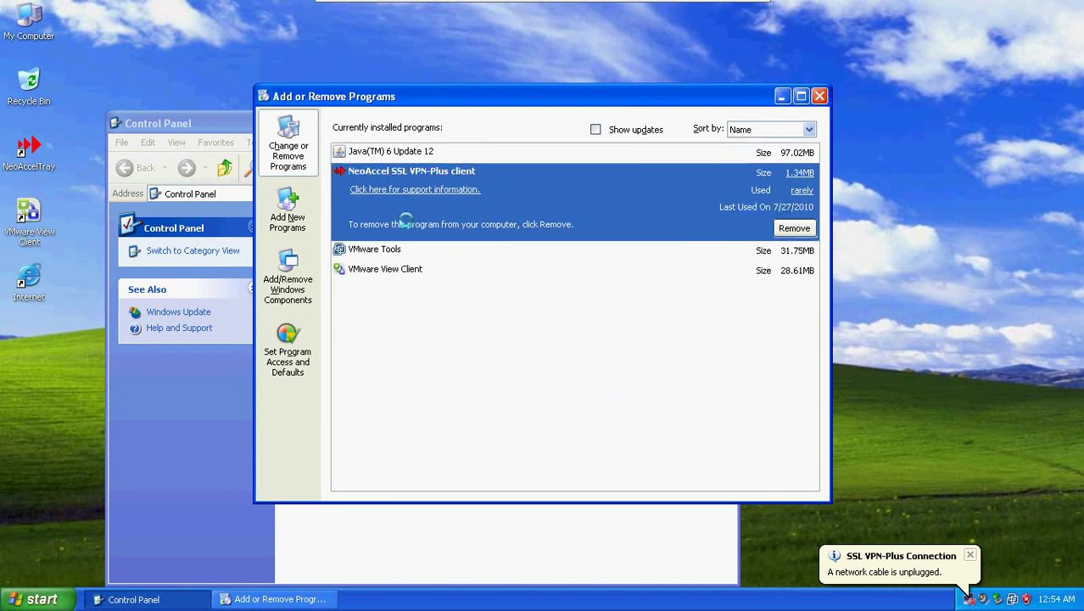
left_click(407, 268)
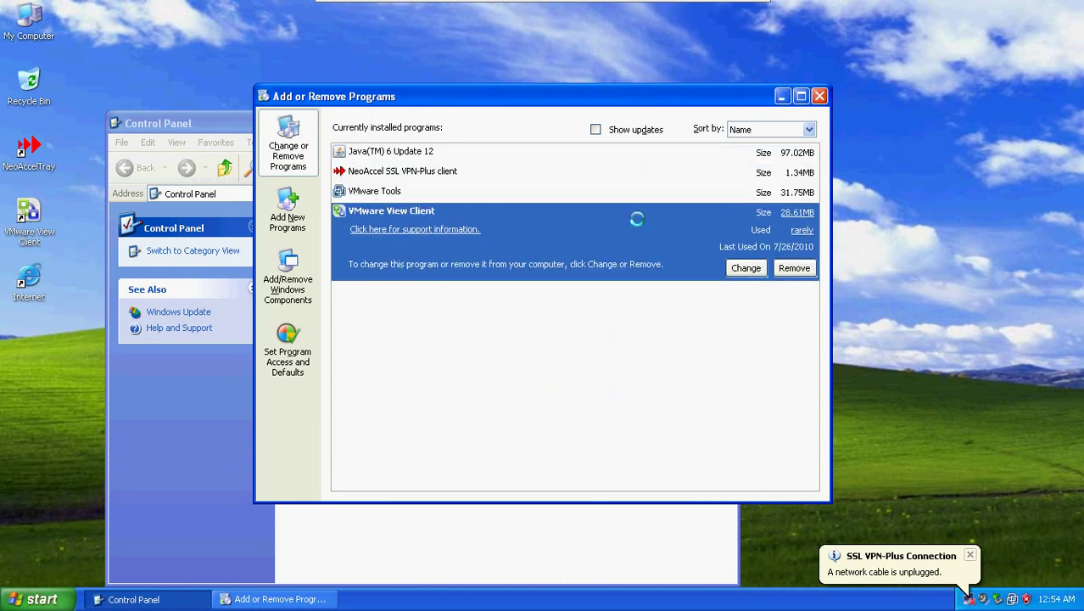
left_click(819, 96)
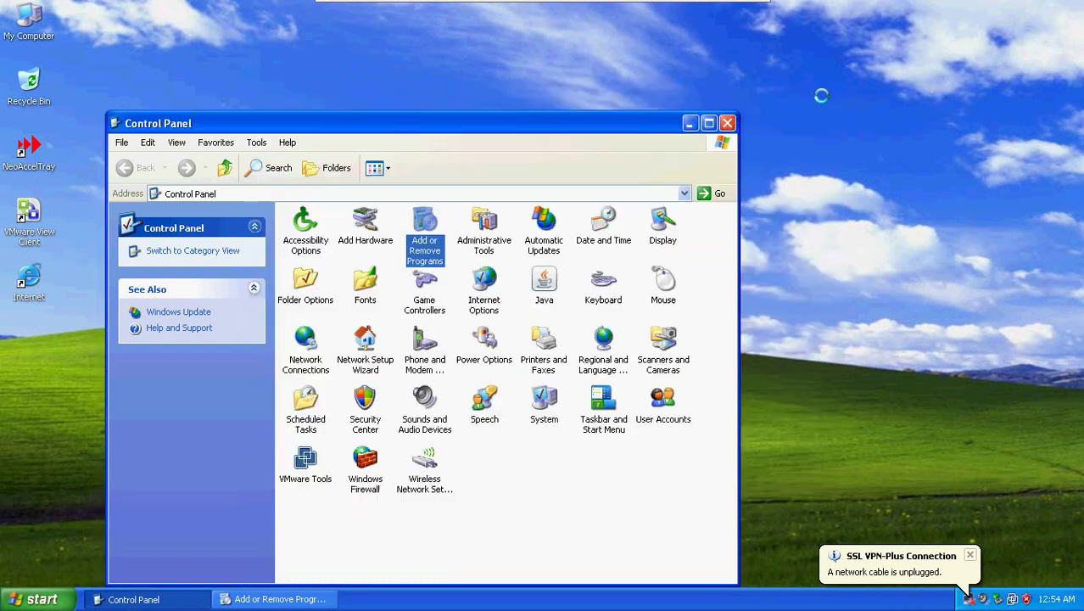
left_click(728, 124)
Step: Log off the Admin user from Windows XP and log on as Non-Admin
left_click(42, 597)
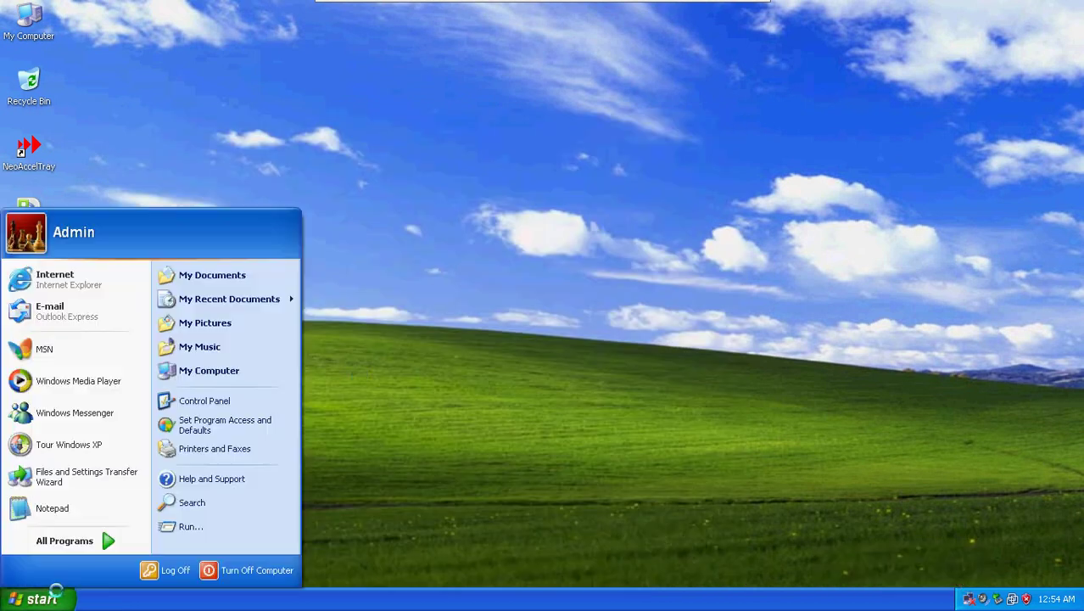
left_click(170, 570)
left_click(585, 237)
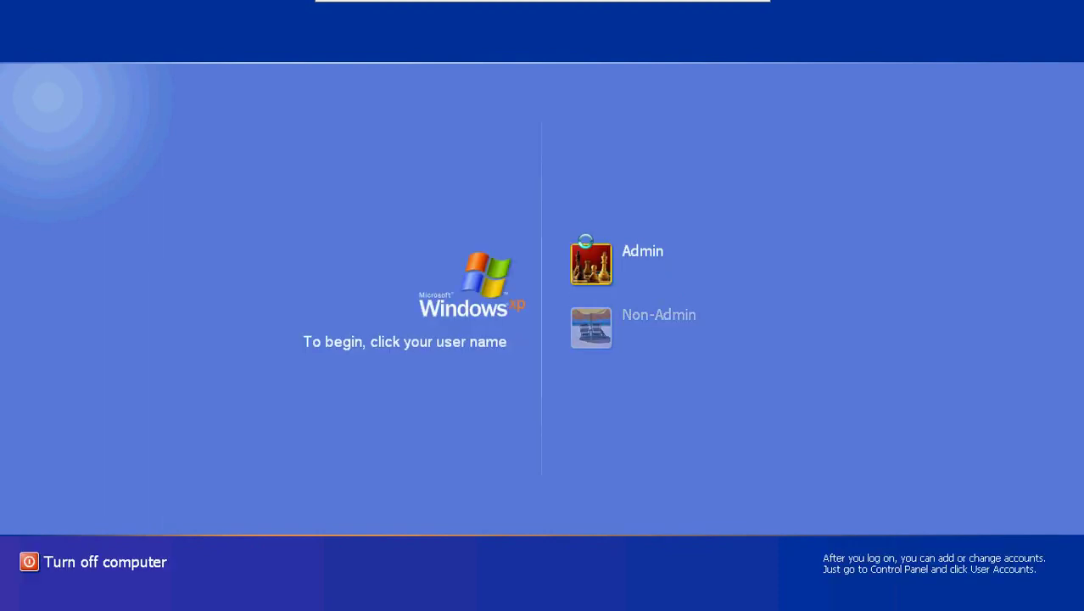
left_click(591, 322)
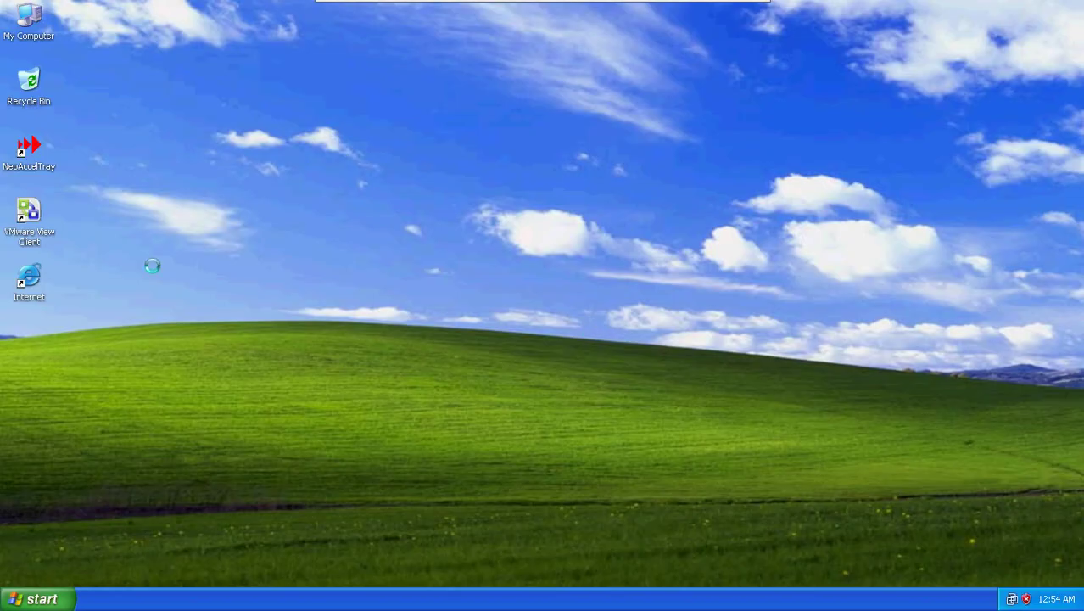
Step: Start Internet Explorer in the Non-Admin session, go to demo.vmview.com, and proceed past the security certificate alert
double_click(30, 280)
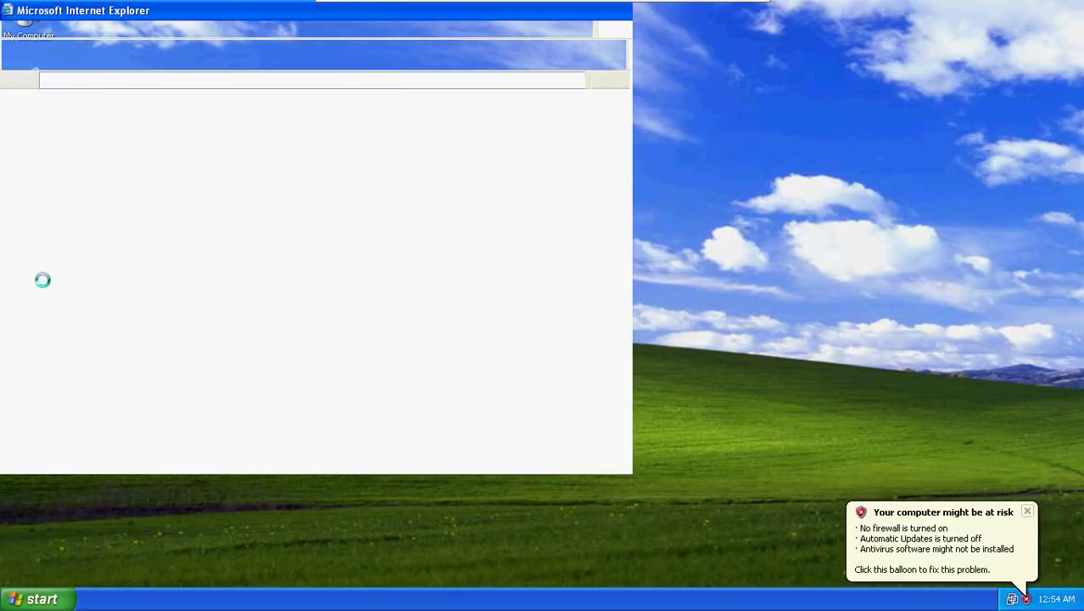
type("de")
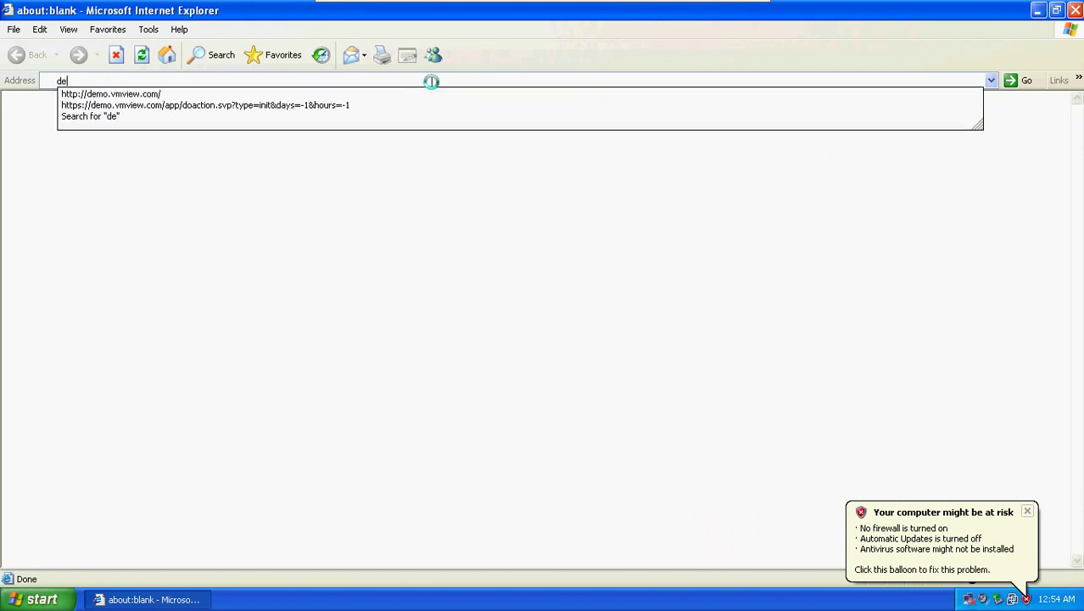
key("Down")
key("Return")
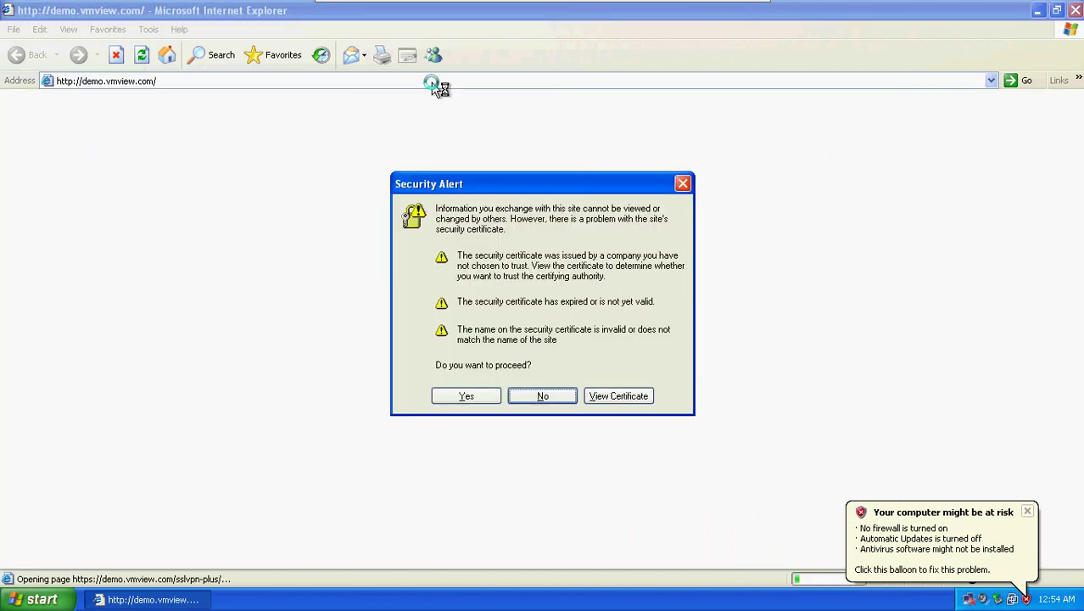
key("y")
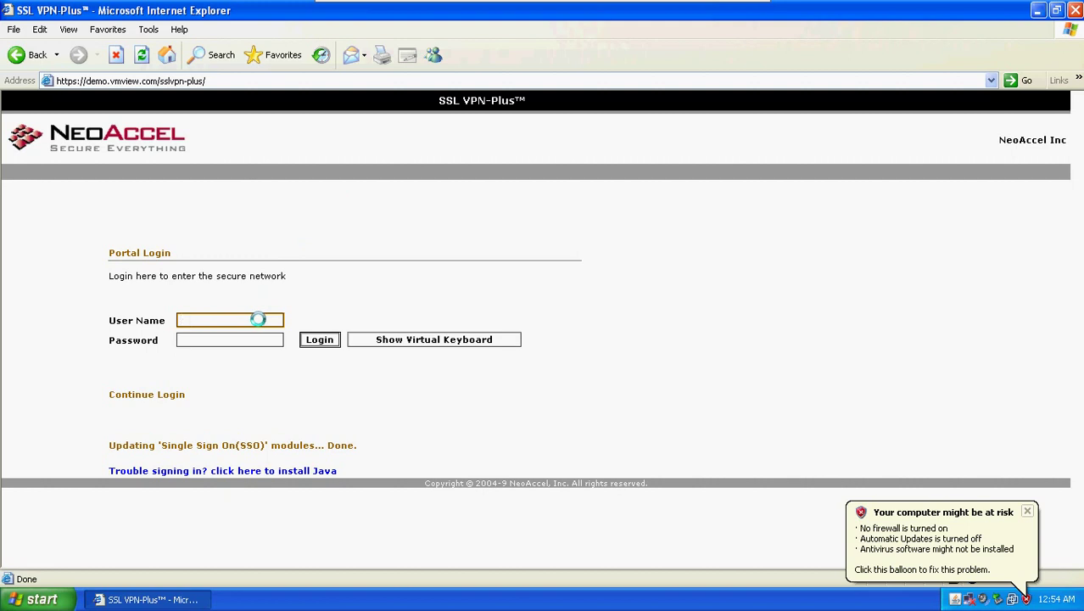
Step: Enter the user name and account password in the portal login form and submit it
key("Tab")
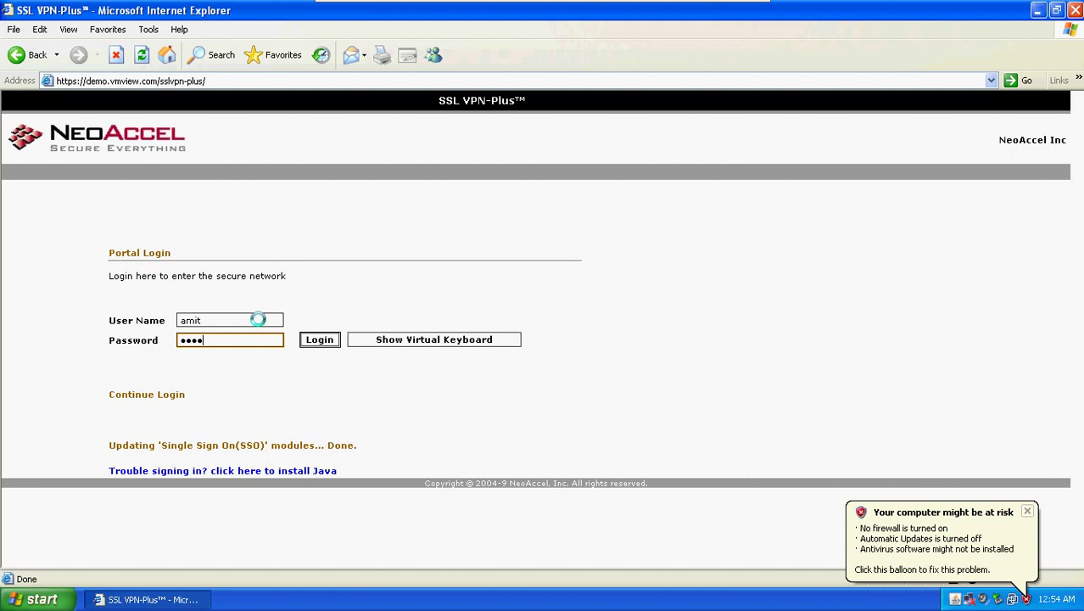
key("Return")
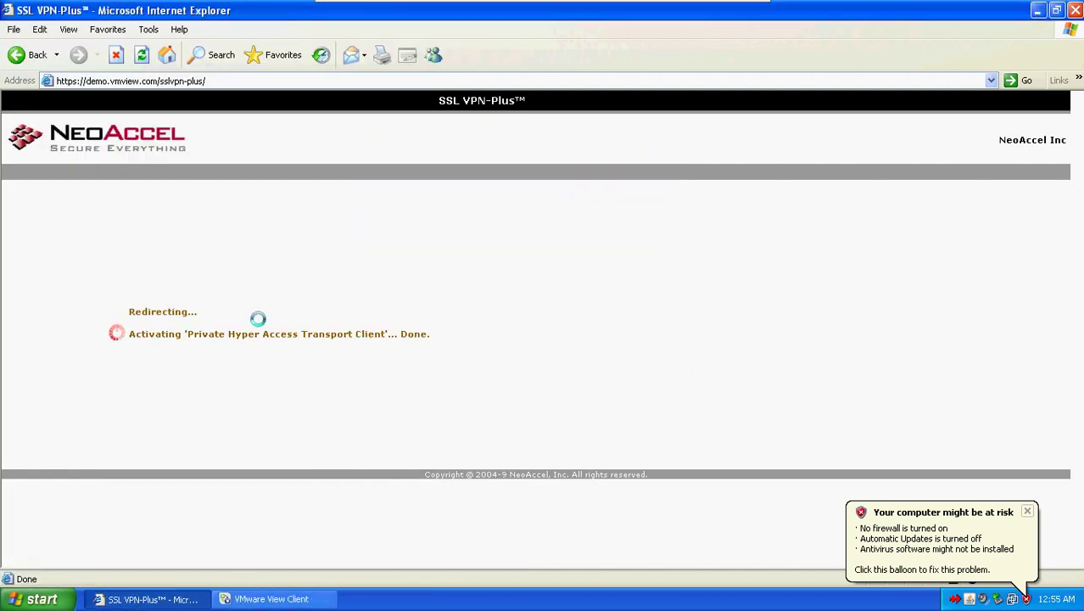
Step: Check the connection options for TestXPSystem in the VMware View Client, and close the client
left_click(251, 598)
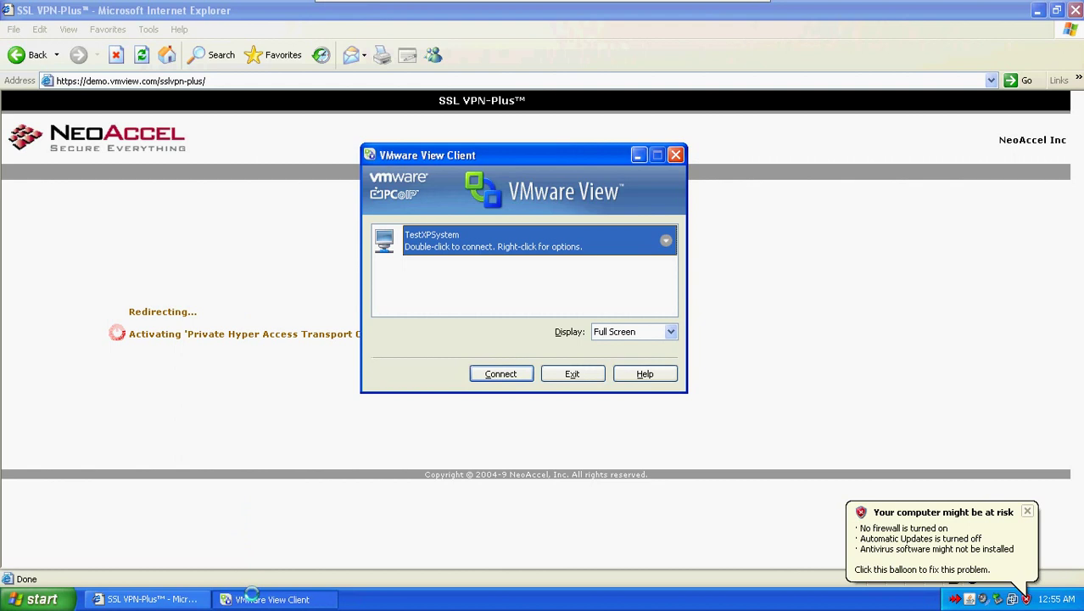
left_click(666, 240)
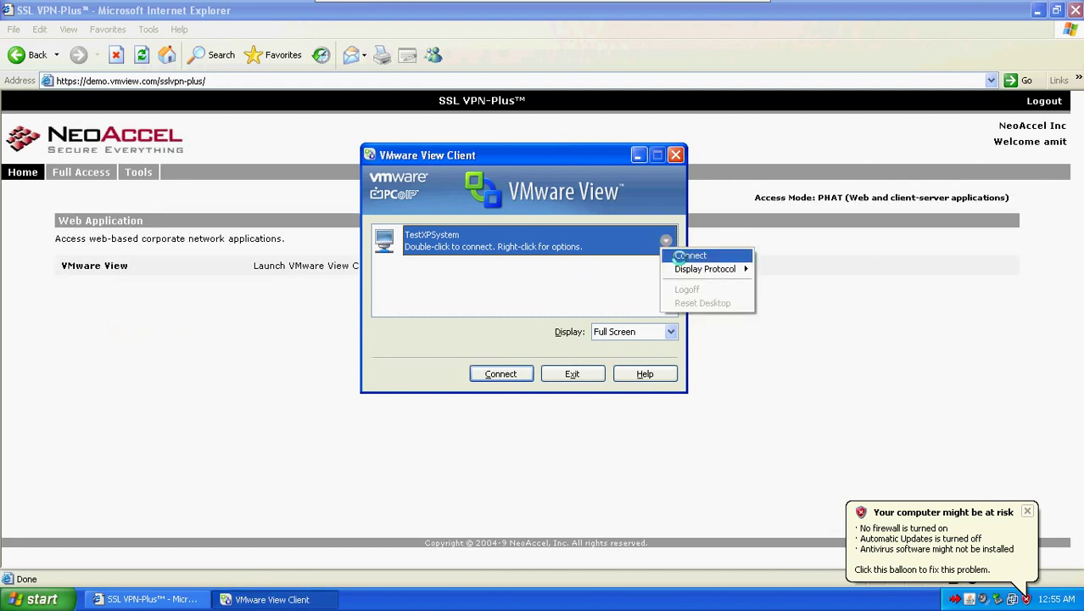
left_click(509, 352)
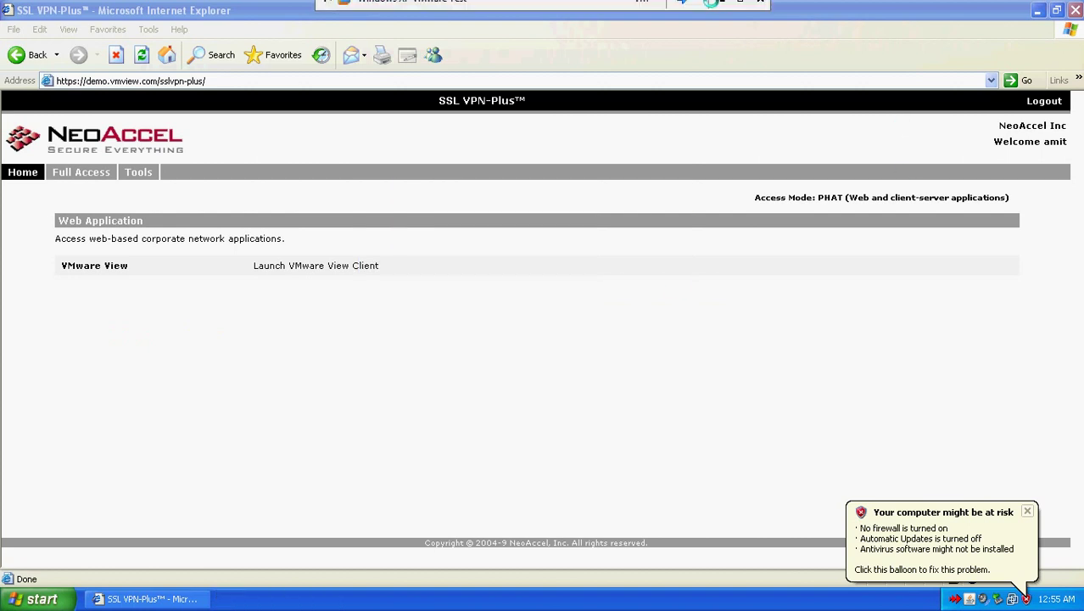
Step: Switch from the virtual machine to the PowerPoint presentation and advance to the closing Thank You slide
left_click(711, 3)
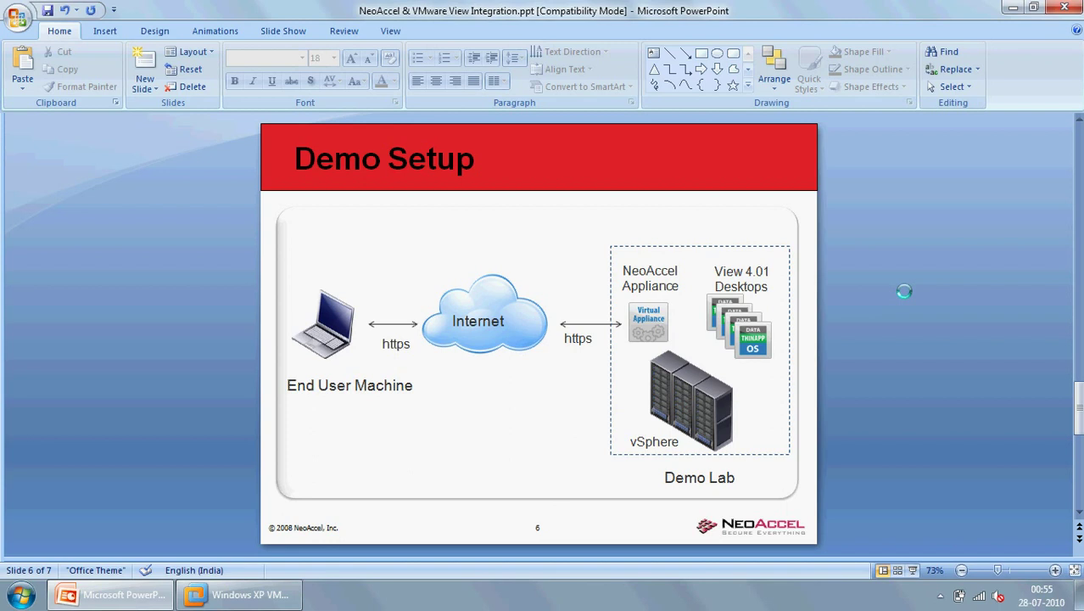
scroll(904, 291, "down", 1)
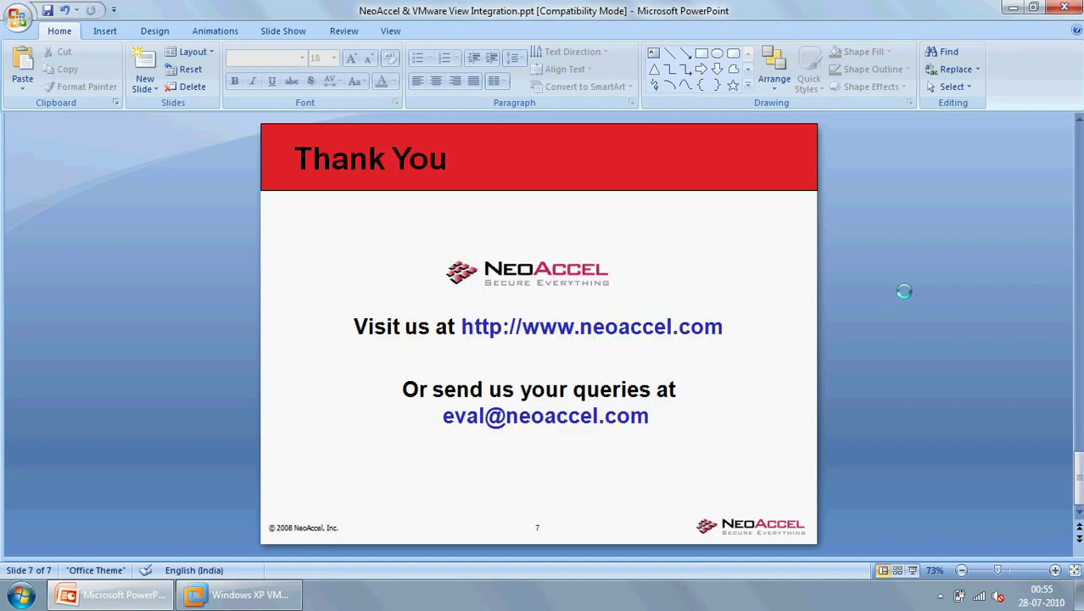